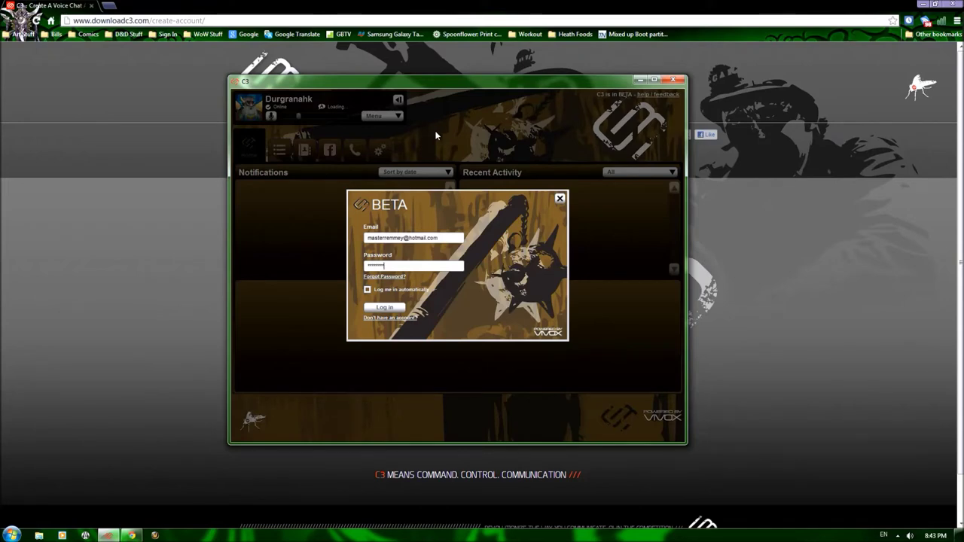
# Step: Log in with the filled-in credentials, and open the profile for editing and accept its details
pyautogui.click(392, 317)
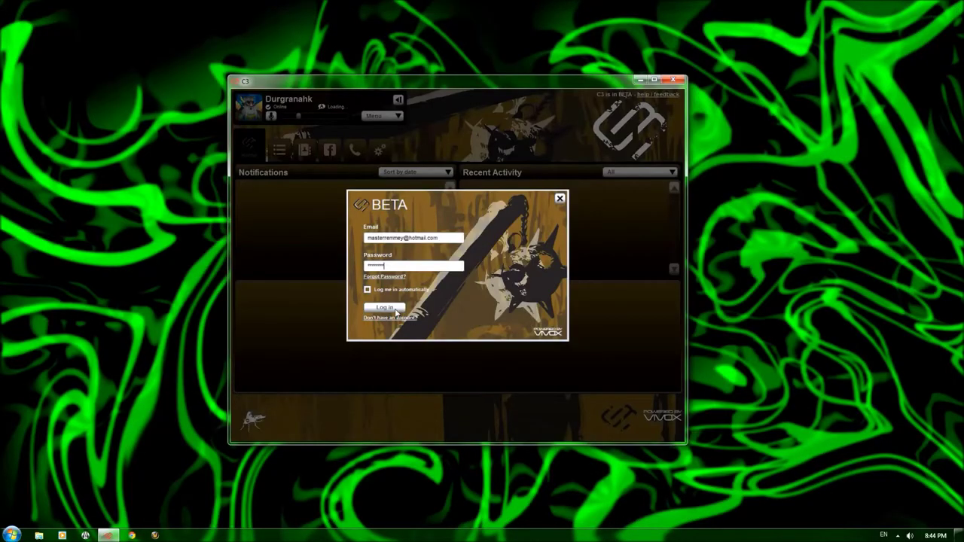
pyautogui.click(395, 311)
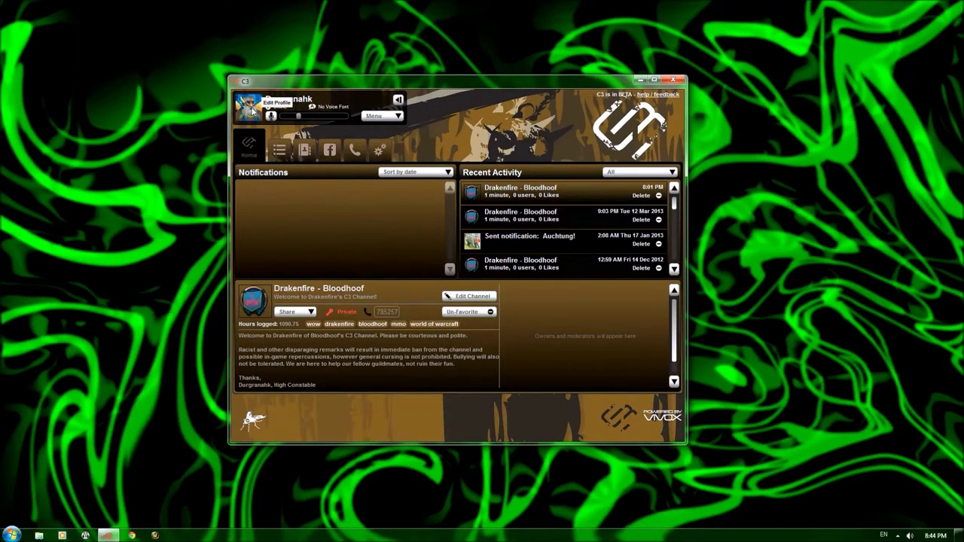
pyautogui.click(252, 107)
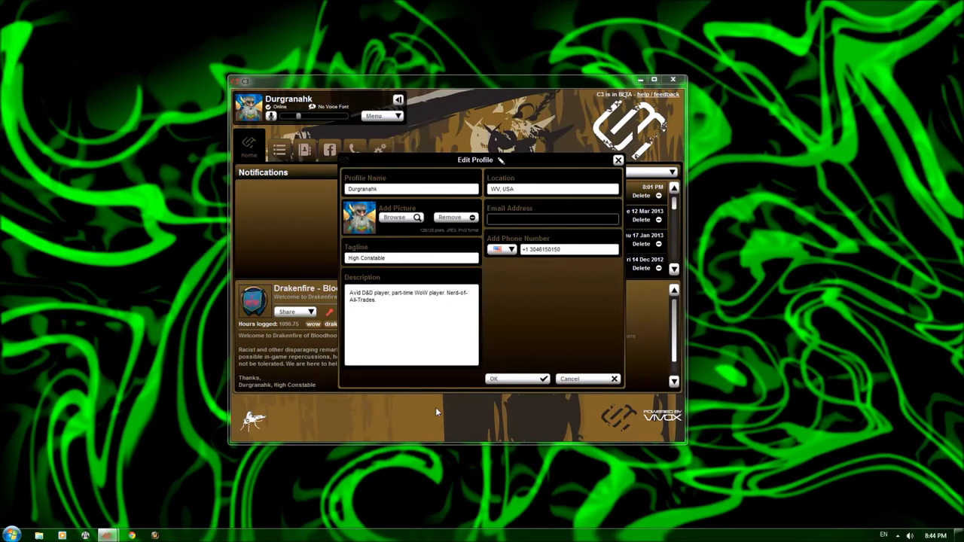
pyautogui.click(539, 379)
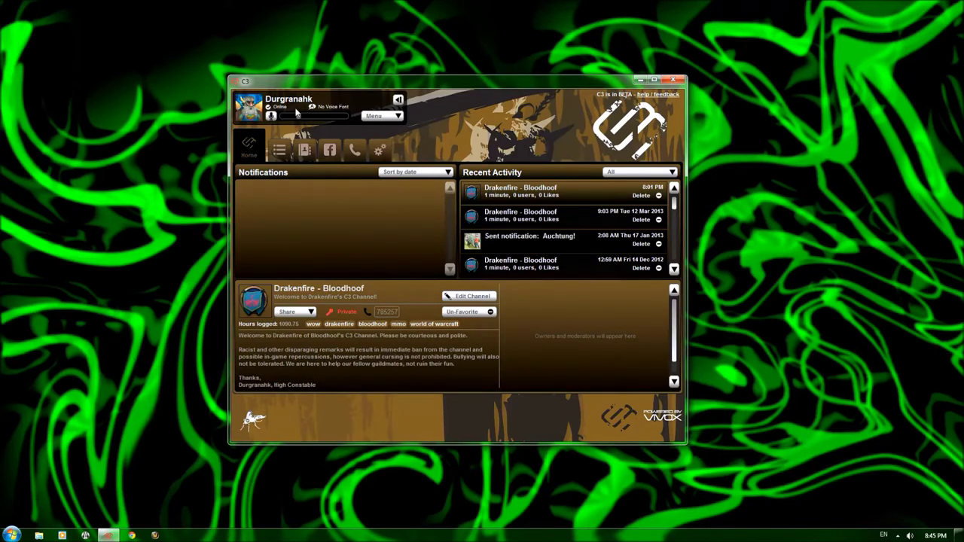
# Step: Set the user status to Away, followed by Busy
pyautogui.click(373, 117)
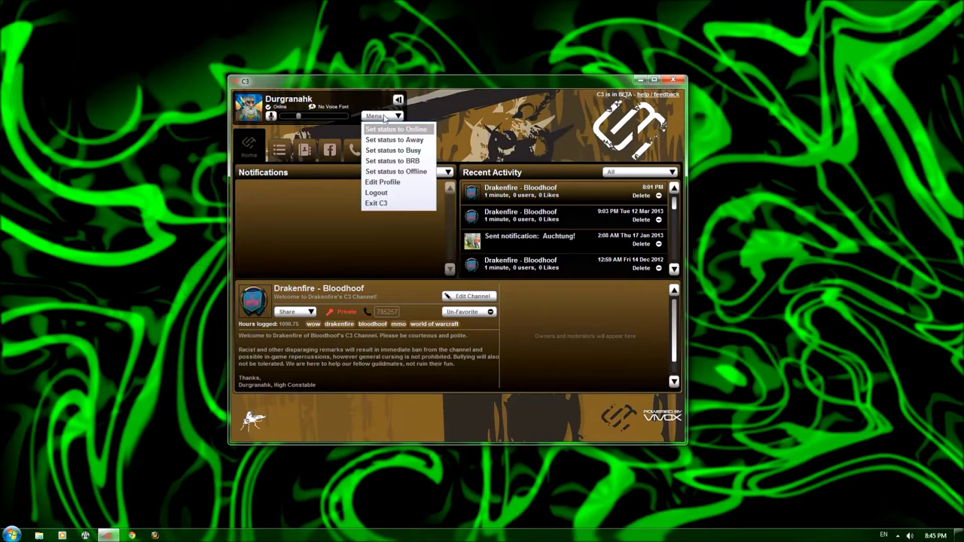
pyautogui.click(389, 141)
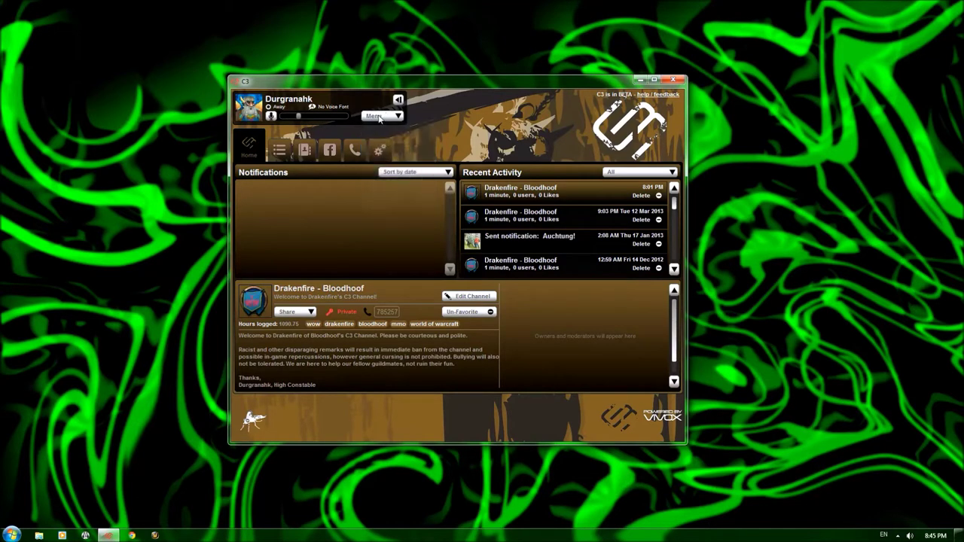
pyautogui.click(383, 117)
pyautogui.click(387, 152)
# Step: Examine where C3 can be exited: the status options, the window's system options and the notification area entry
pyautogui.click(377, 115)
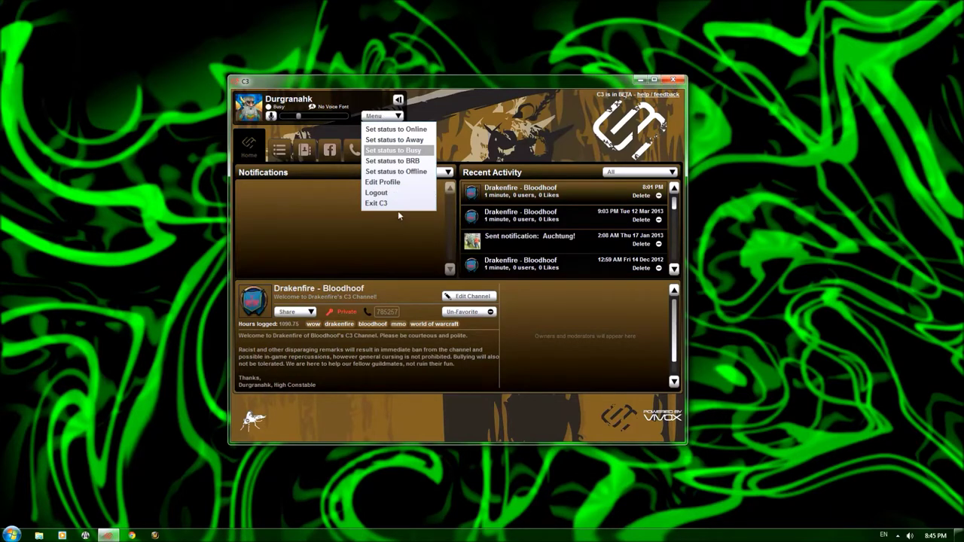
pyautogui.rightClick(449, 81)
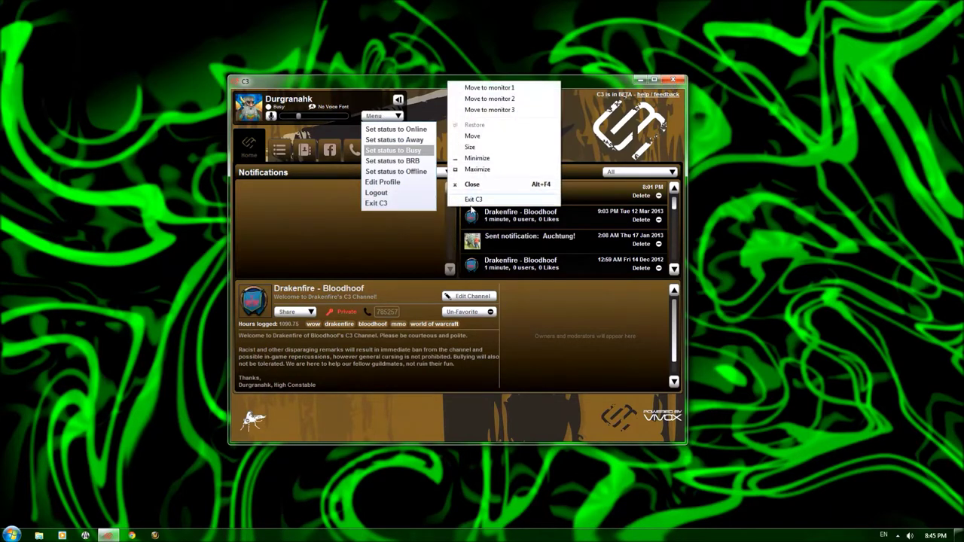
pyautogui.click(899, 536)
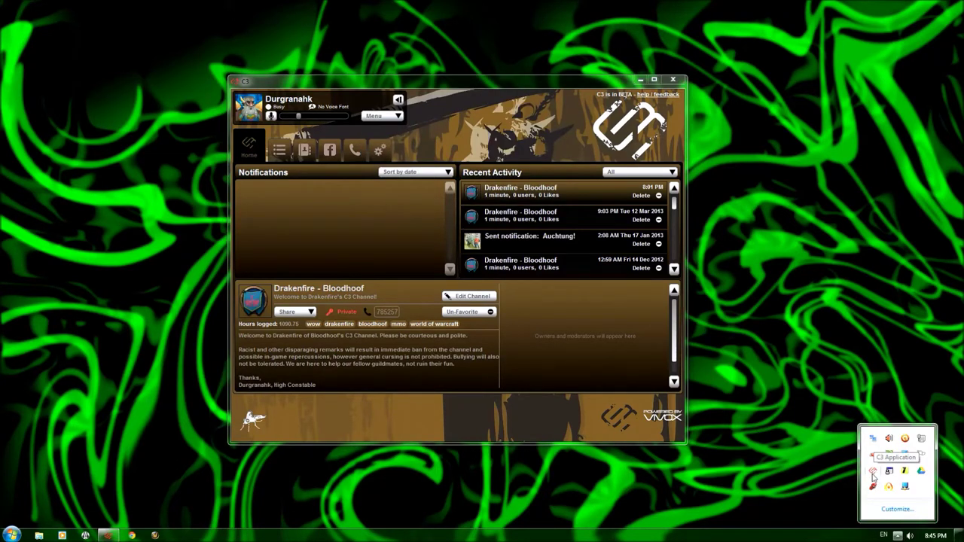
pyautogui.rightClick(872, 472)
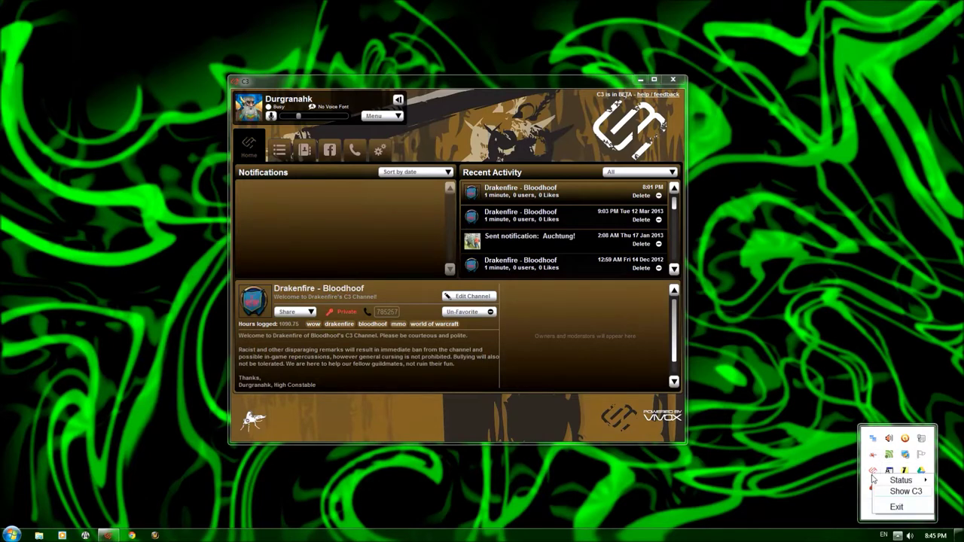
pyautogui.click(764, 419)
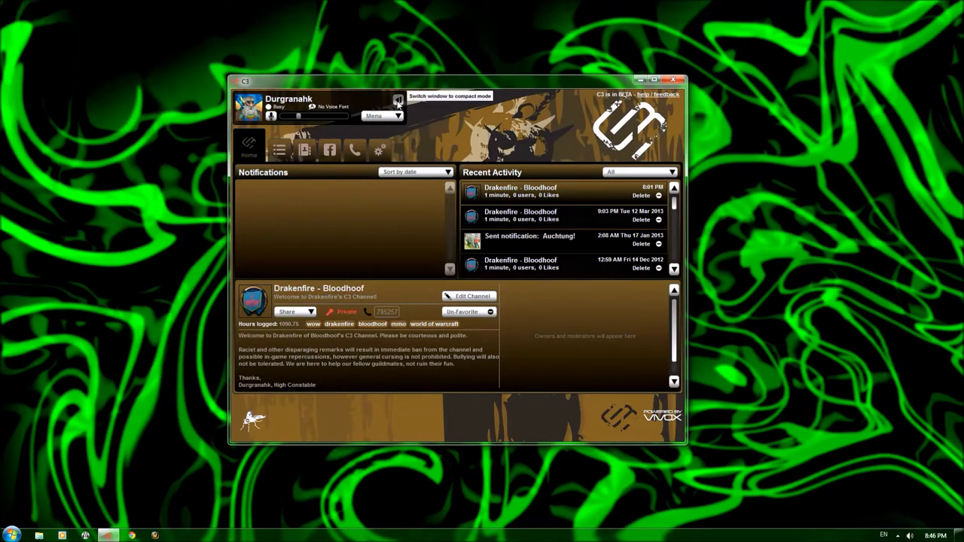
# Step: Try to switch the window to compact mode, and restart C3 after closing the stopped program
pyautogui.click(397, 102)
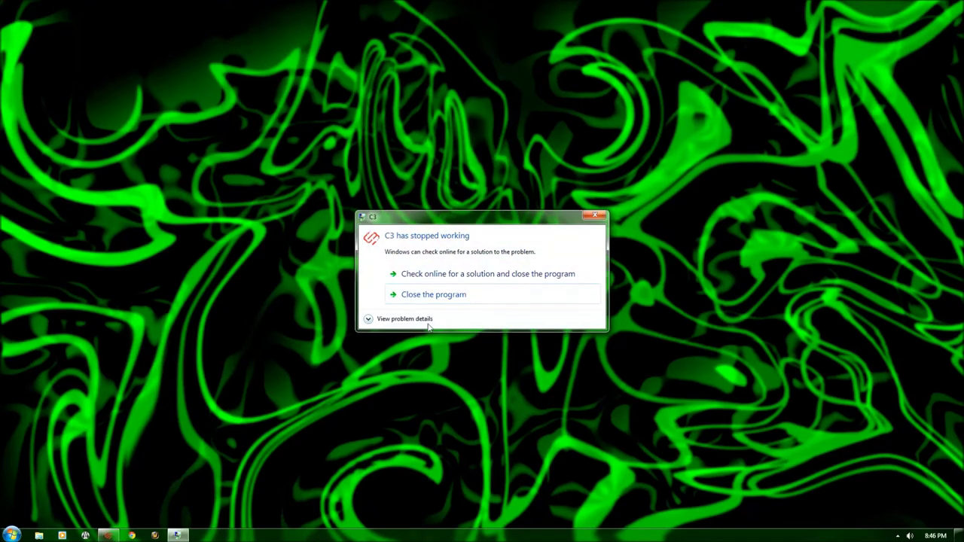
pyautogui.click(439, 299)
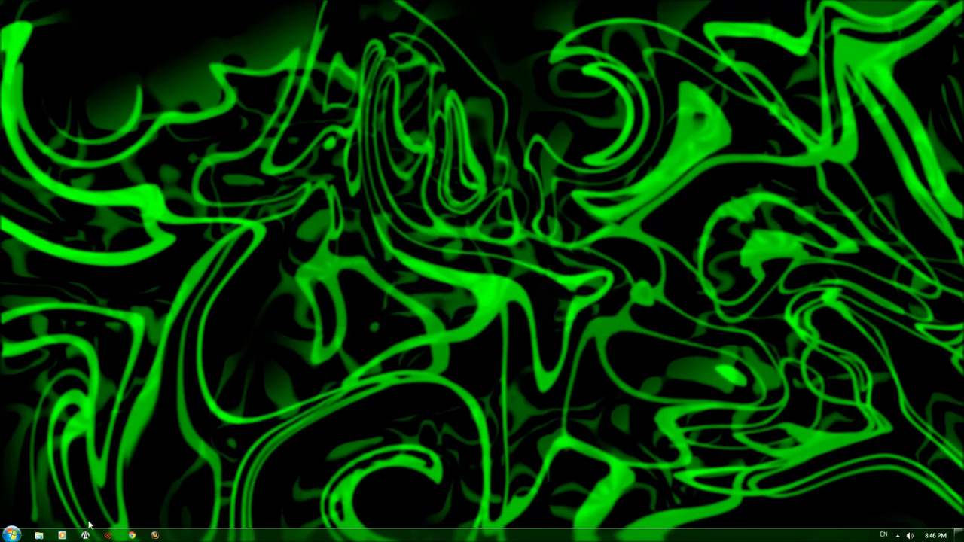
pyautogui.click(108, 534)
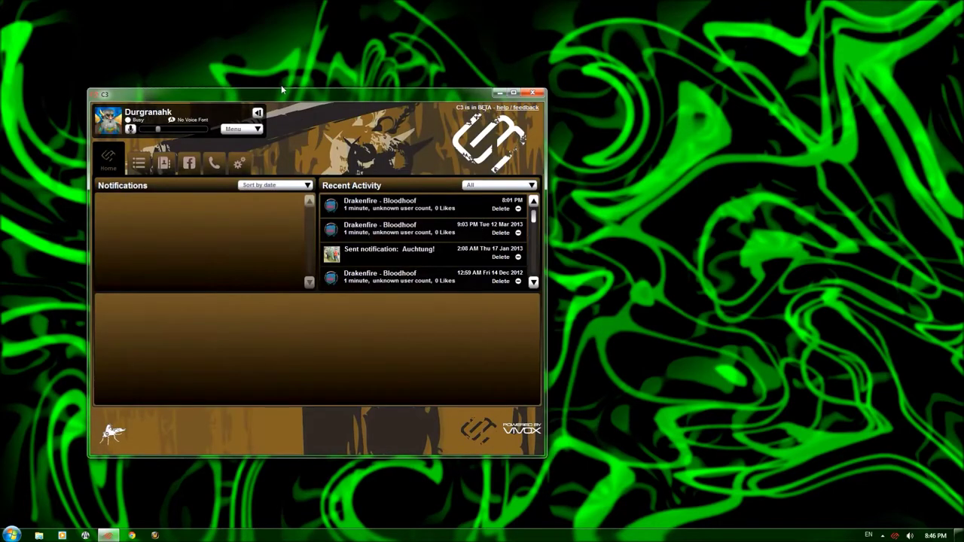
pyautogui.moveTo(281, 88); pyautogui.dragTo(422, 60)
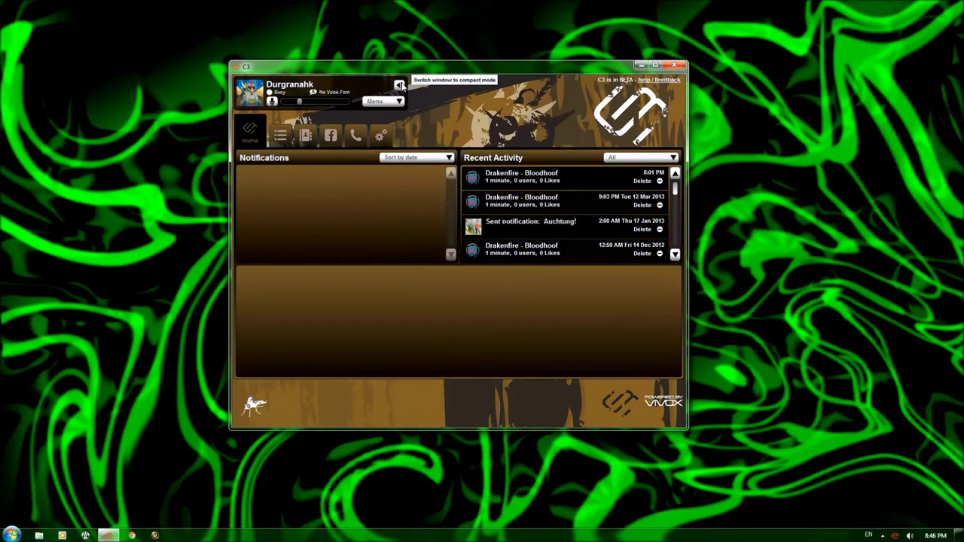
# Step: Switch the C3 window to compact mode and back to the full view
pyautogui.click(401, 85)
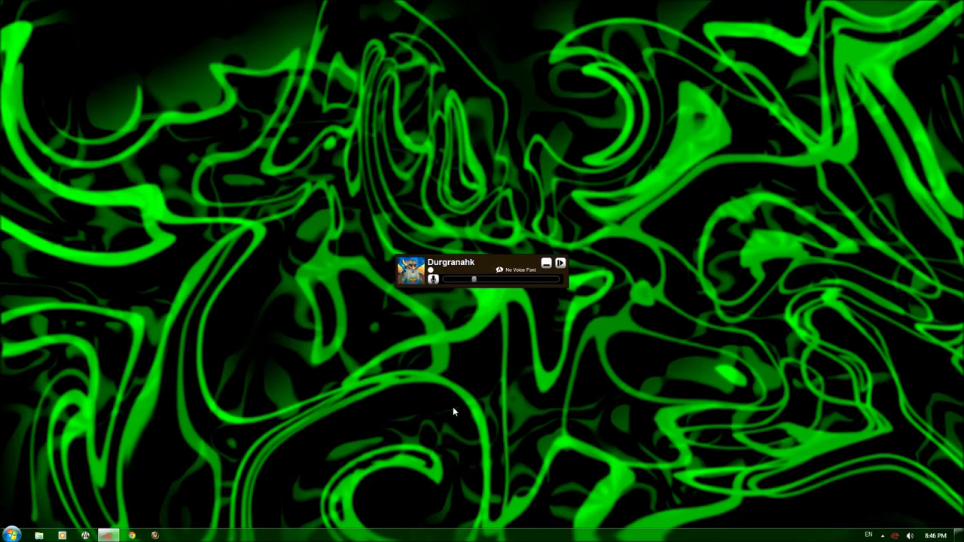
pyautogui.click(561, 266)
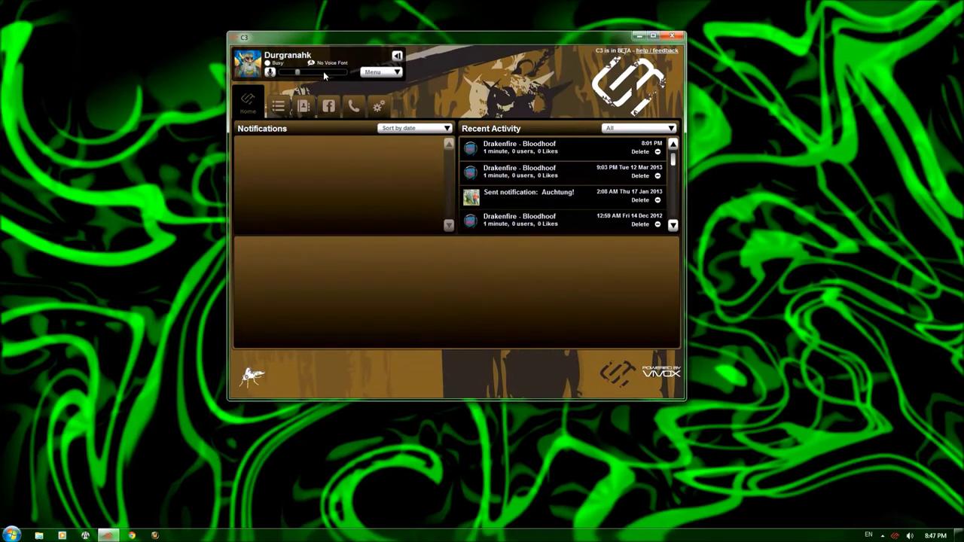
# Step: Mute and unmute the microphone twice
pyautogui.click(270, 72)
pyautogui.click(270, 73)
pyautogui.click(270, 72)
pyautogui.click(270, 73)
# Step: Review the sorting choices for notifications and choose sorting by date
pyautogui.click(403, 130)
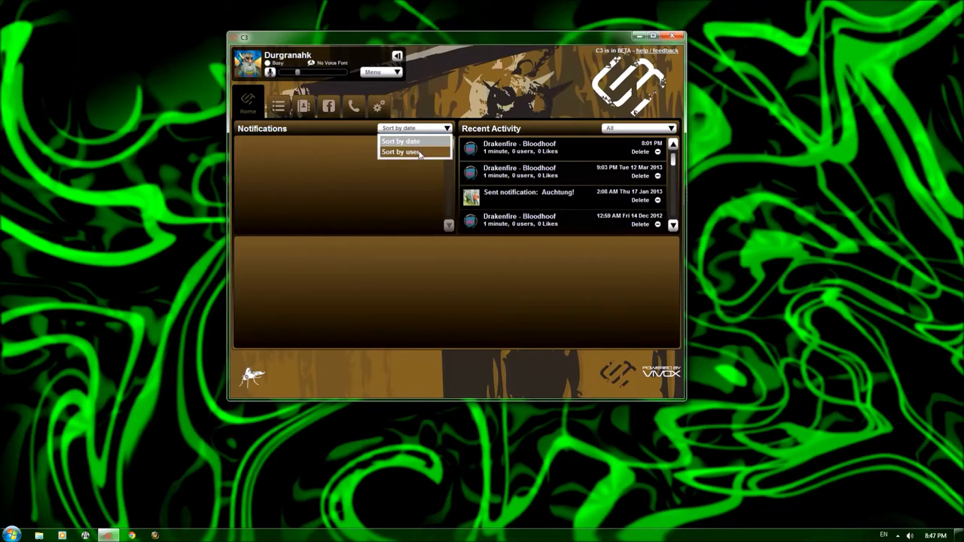
pyautogui.click(404, 141)
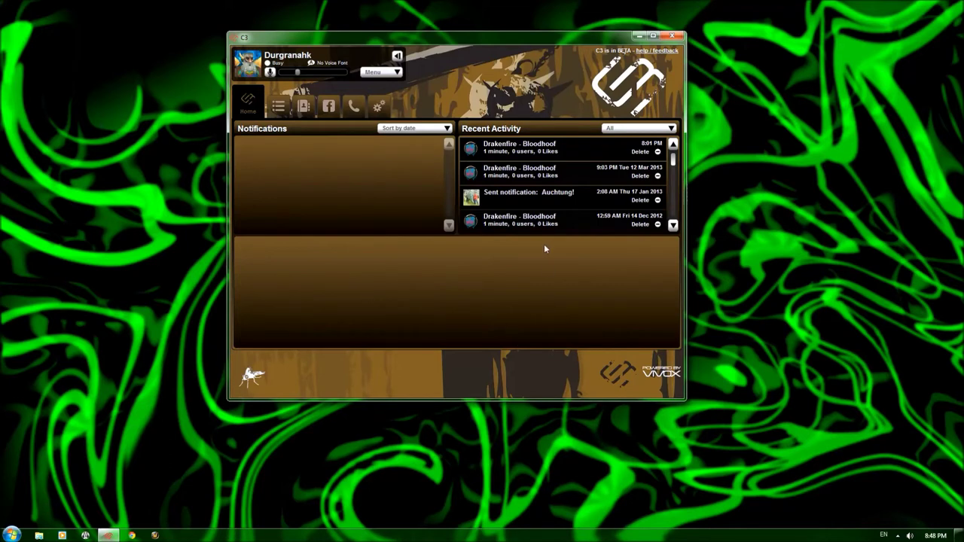
# Step: Select the 12 Mar 2013 Drakenfire - Bloodhoof entry in the recent activity and examine the channel's sharing options
pyautogui.click(506, 176)
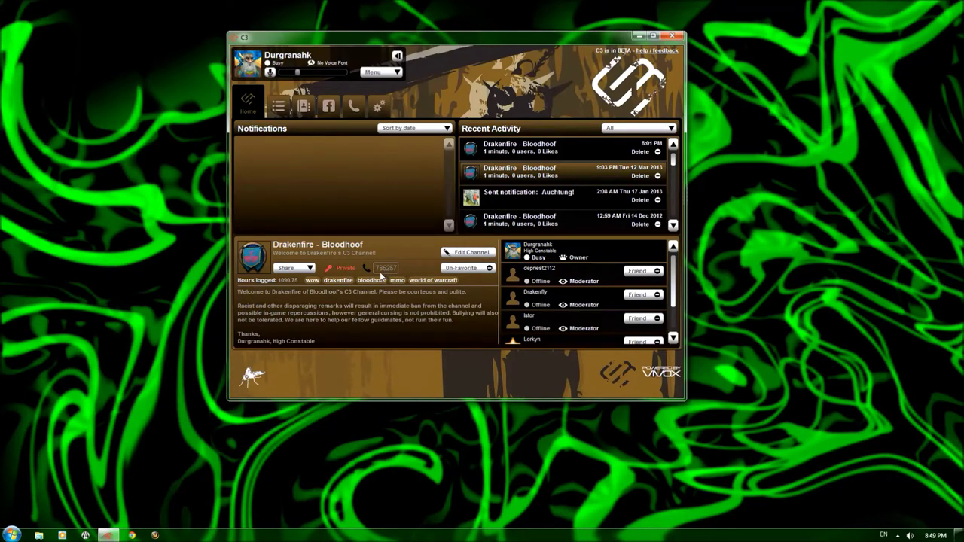
pyautogui.click(309, 269)
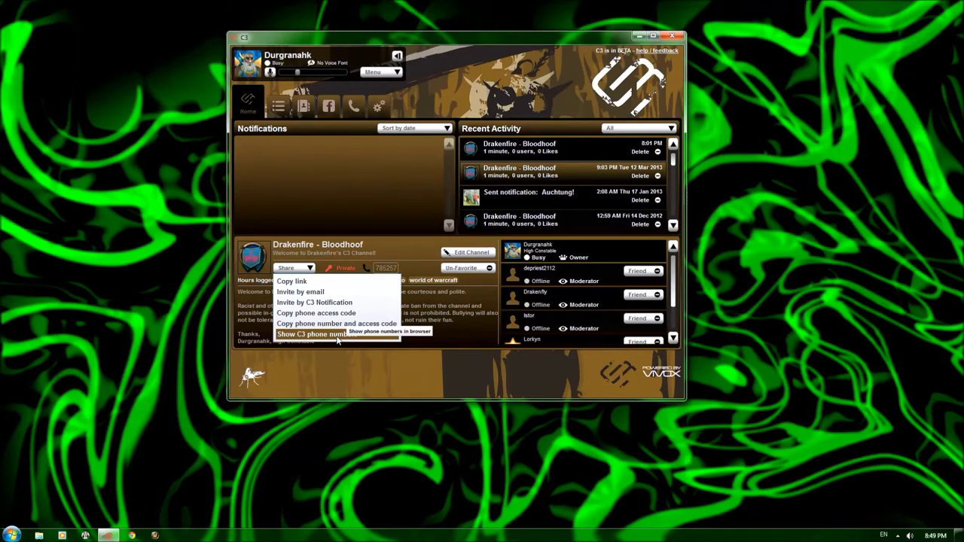
pyautogui.click(426, 314)
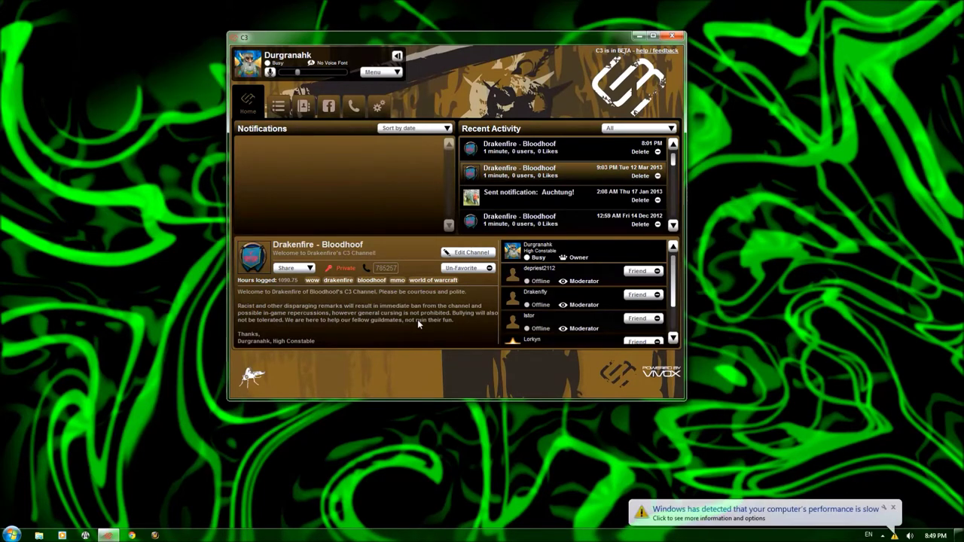
pyautogui.click(893, 508)
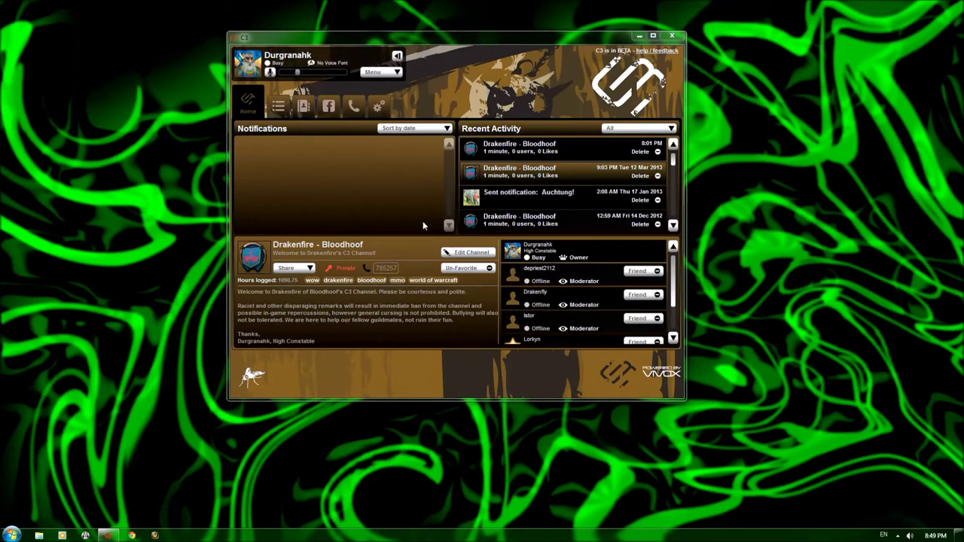
# Step: Filter the recent activity to channels only and to chats only, and restore it to All
pyautogui.click(630, 130)
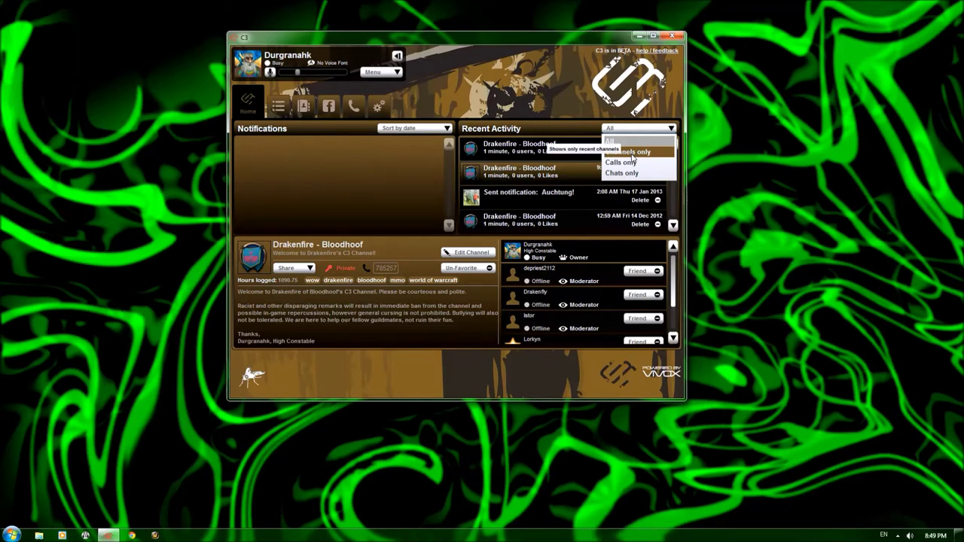
pyautogui.click(633, 154)
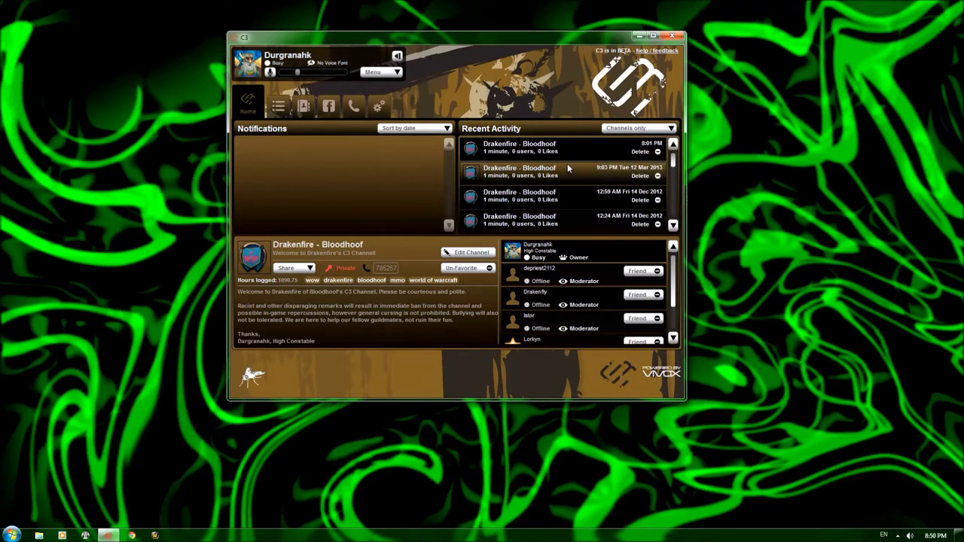
pyautogui.click(659, 128)
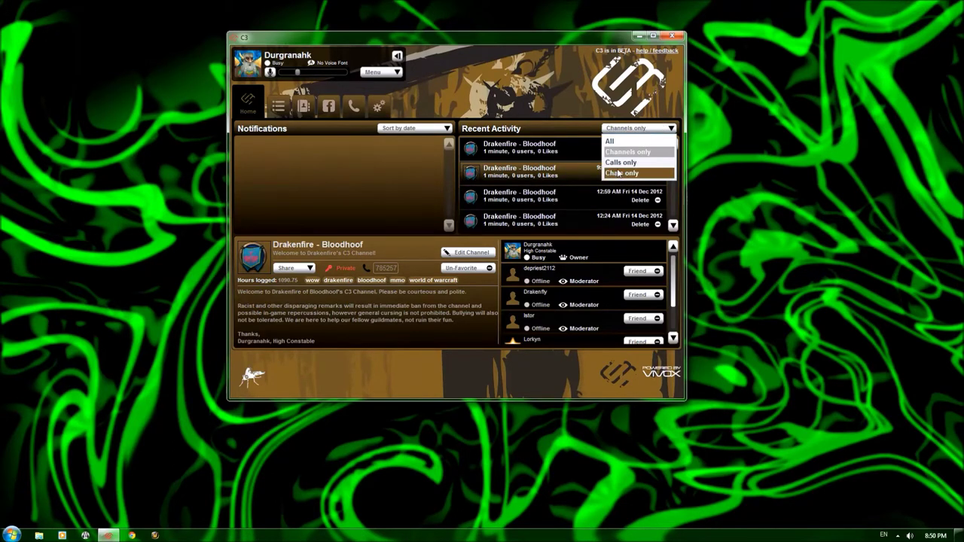
pyautogui.click(621, 173)
pyautogui.click(636, 128)
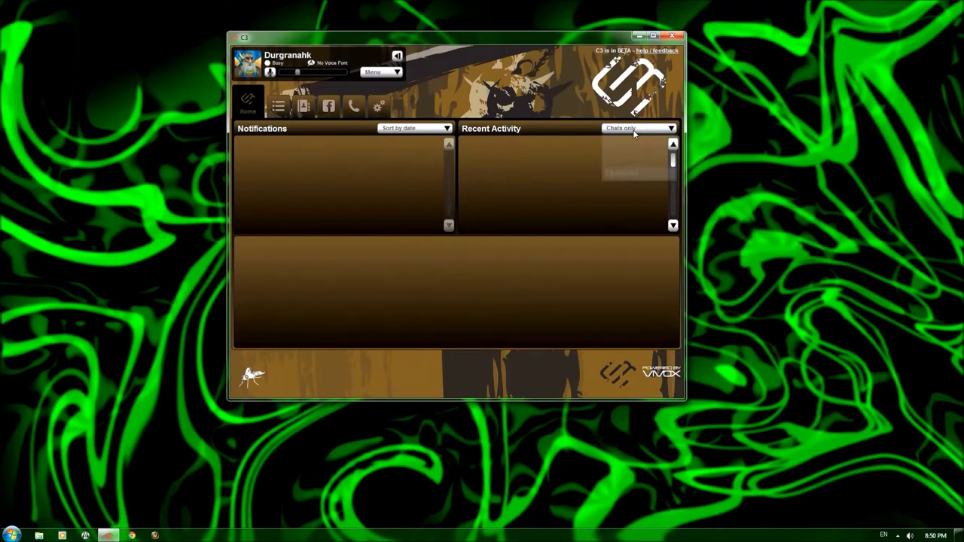
pyautogui.click(610, 141)
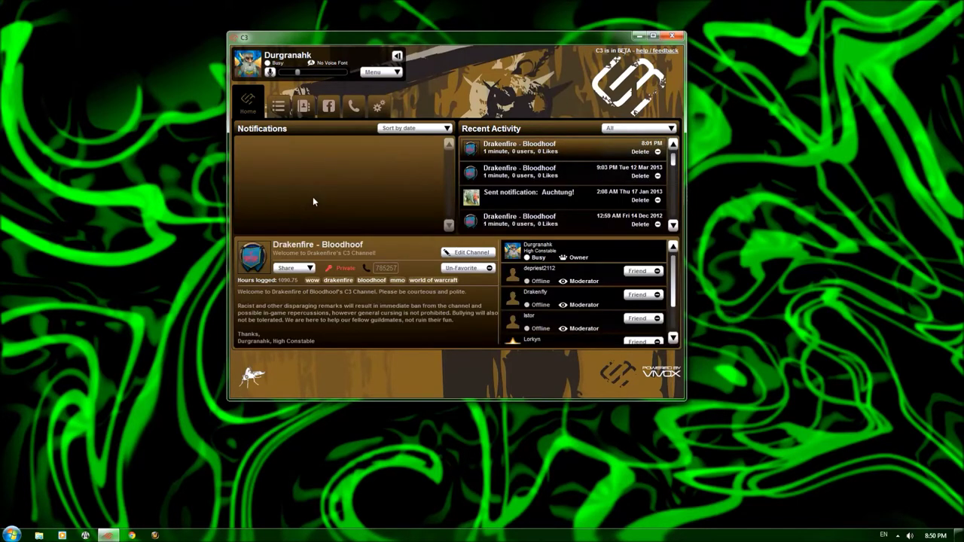
# Step: Show the favorite channels and check their sorting options
pyautogui.click(279, 112)
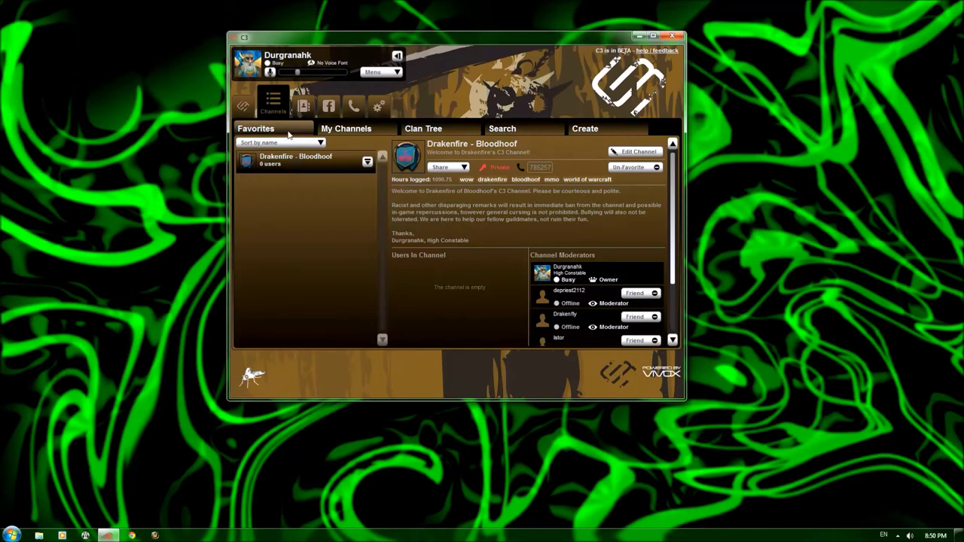
pyautogui.click(285, 142)
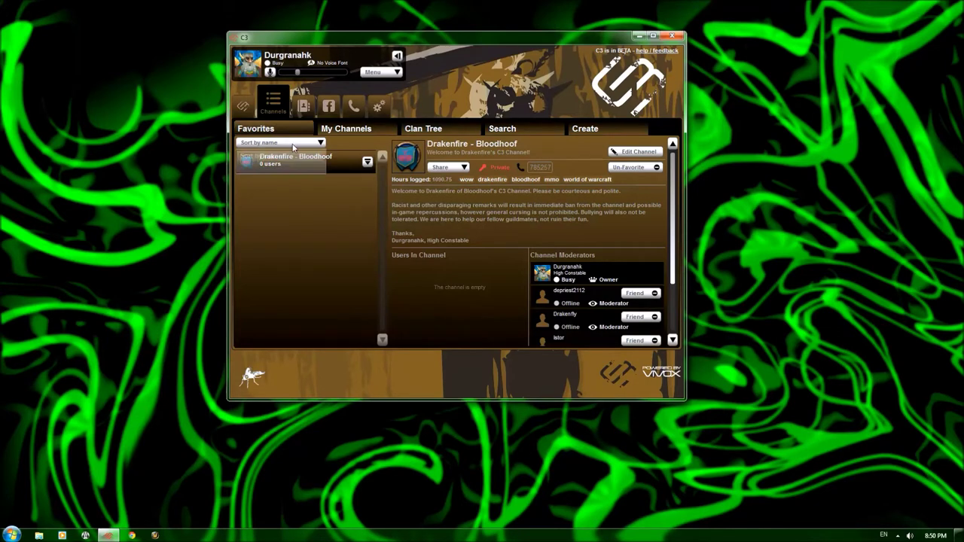
pyautogui.click(285, 210)
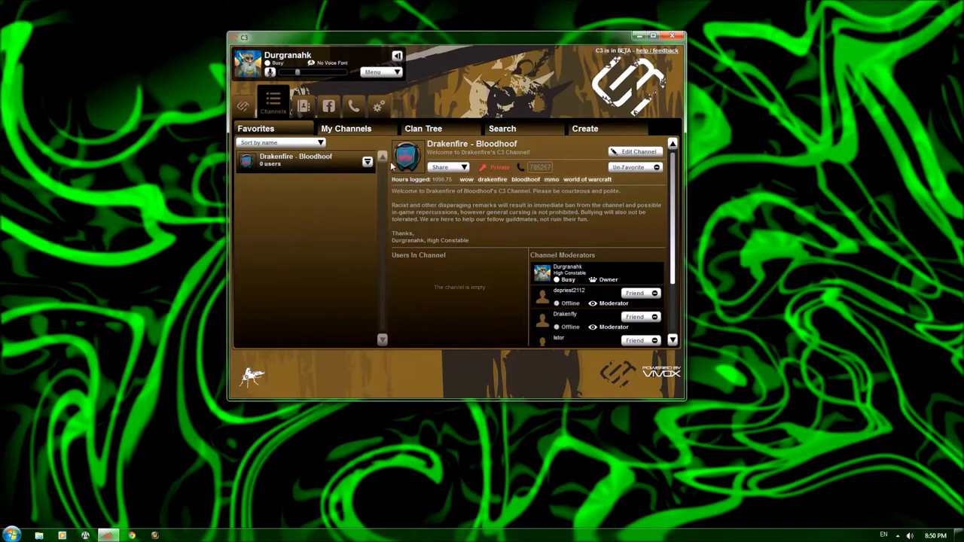
# Step: Expand the Drakenfire - Bloodhoof favorite to view its sub-channels, collapse them, and view the channel's moderator list
pyautogui.click(367, 161)
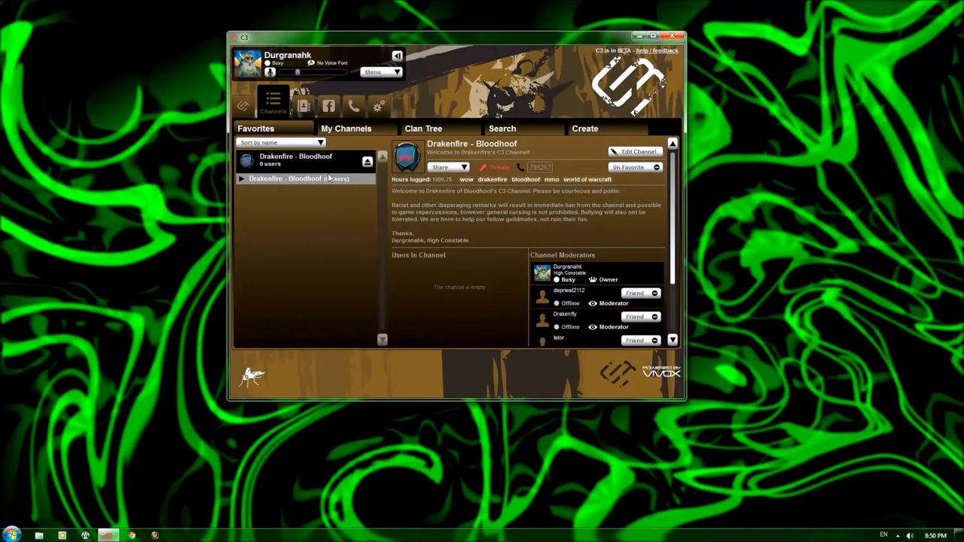
pyautogui.click(242, 180)
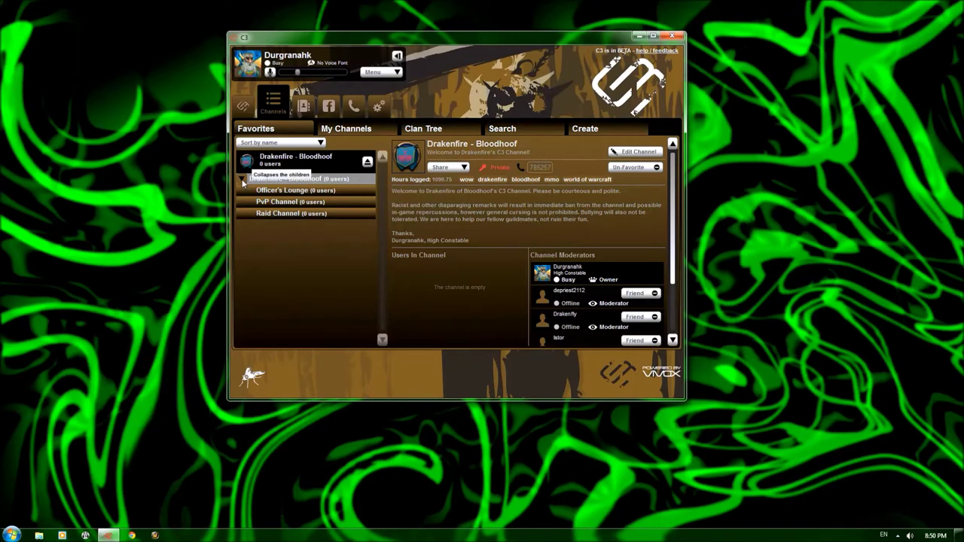
pyautogui.click(242, 180)
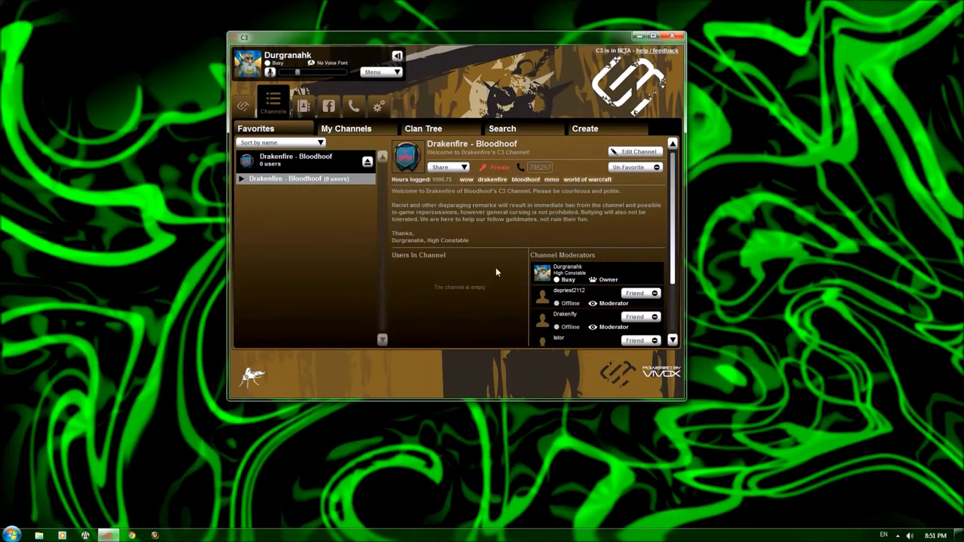
pyautogui.scroll(-3, 495, 270)
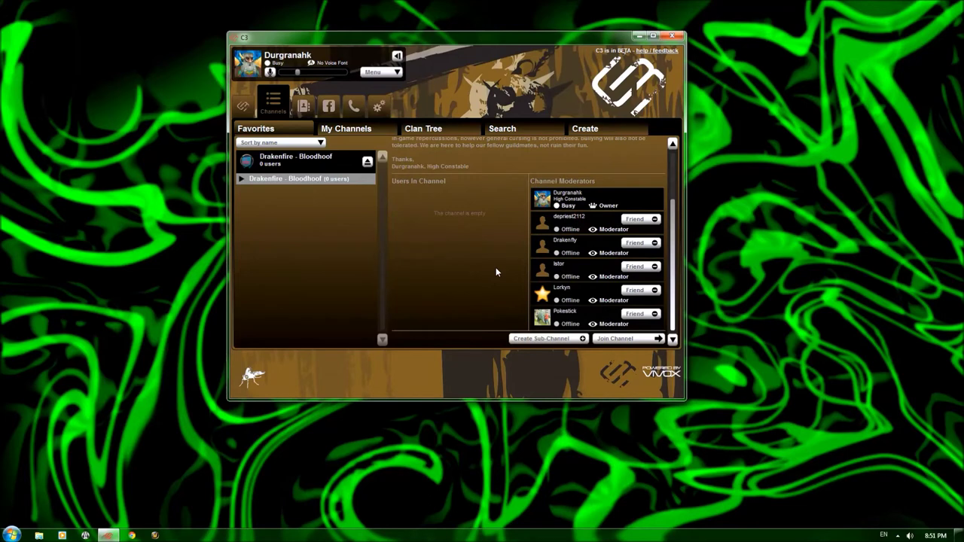
# Step: Show the user's own channels and sort them by number of users
pyautogui.scroll(3, 495, 270)
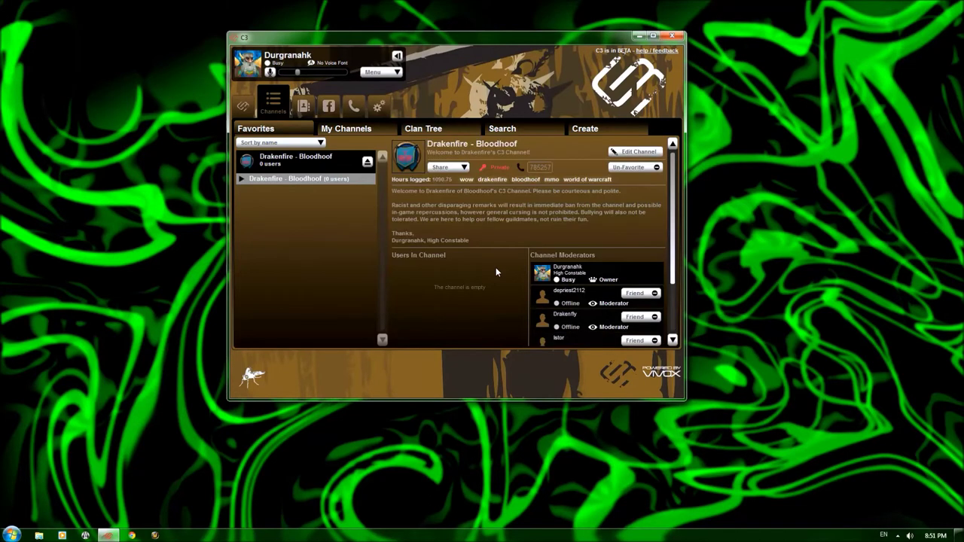
pyautogui.click(354, 129)
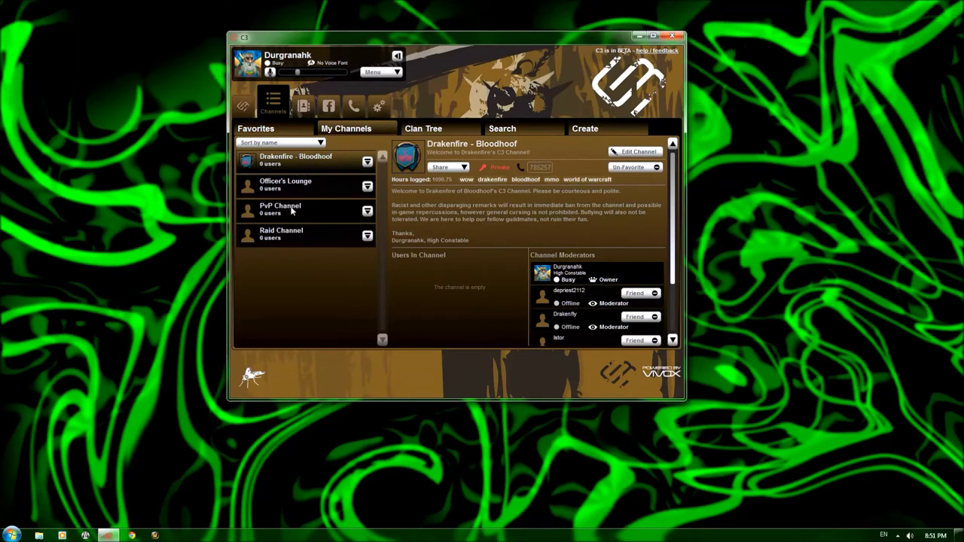
pyautogui.click(294, 143)
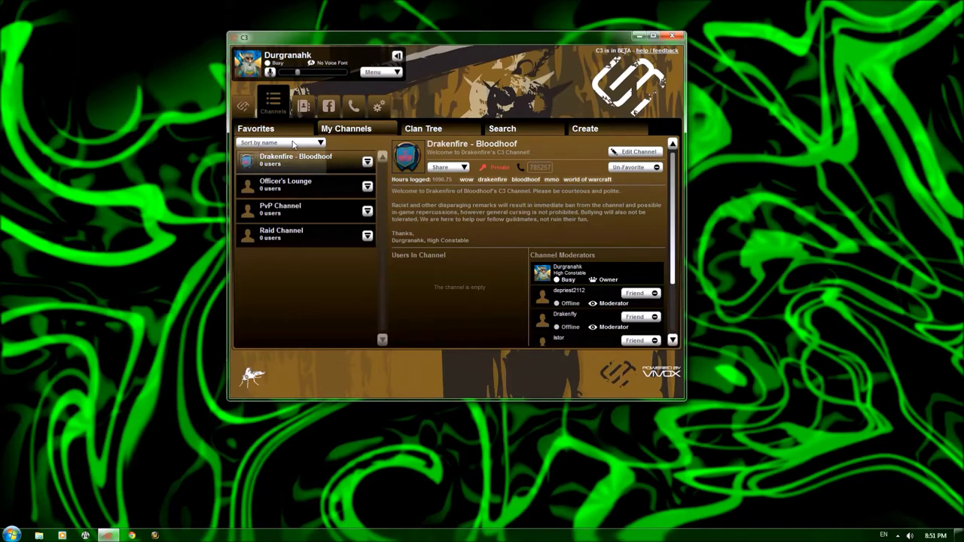
pyautogui.click(285, 168)
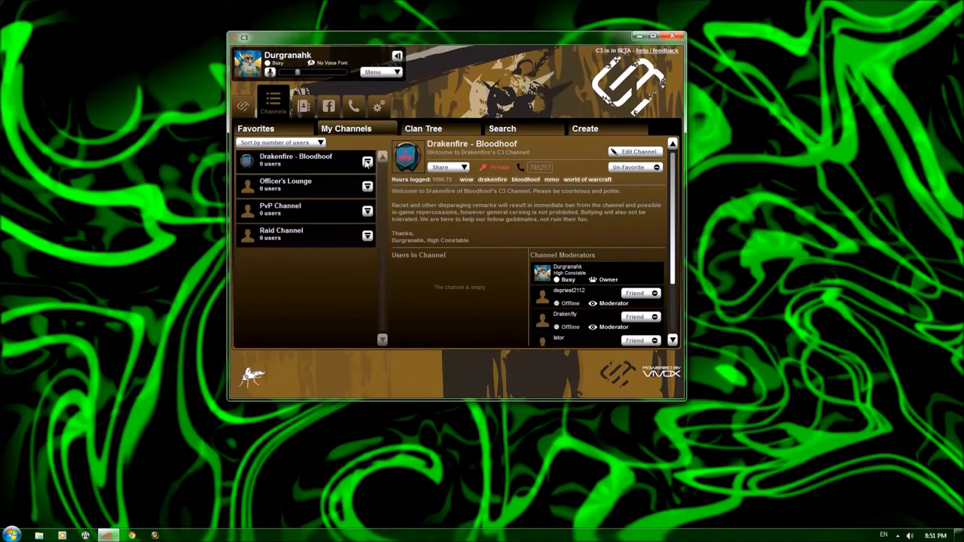
# Step: Show the clan tree, expand Drakenfire - Bloodhoof to view its sub-channels, and collapse it again
pyautogui.click(424, 128)
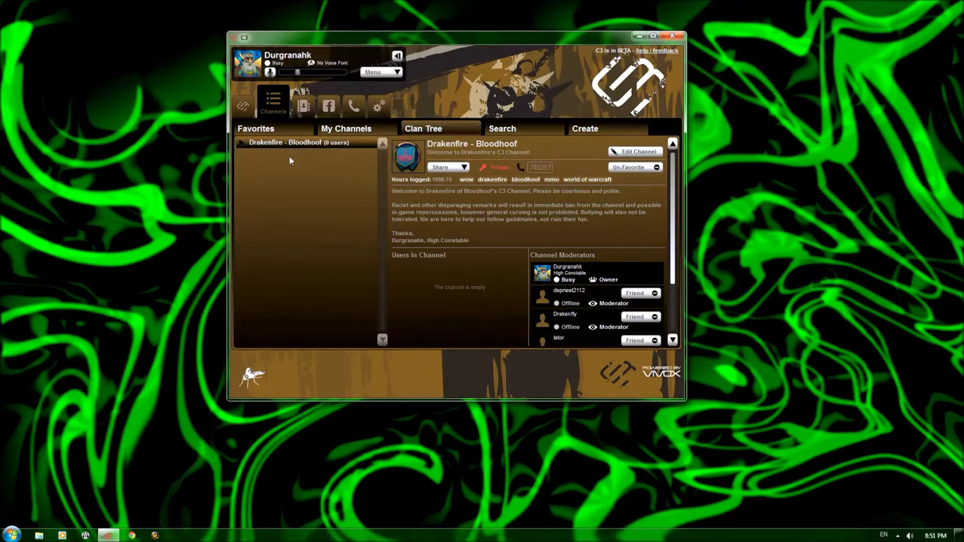
pyautogui.click(307, 143)
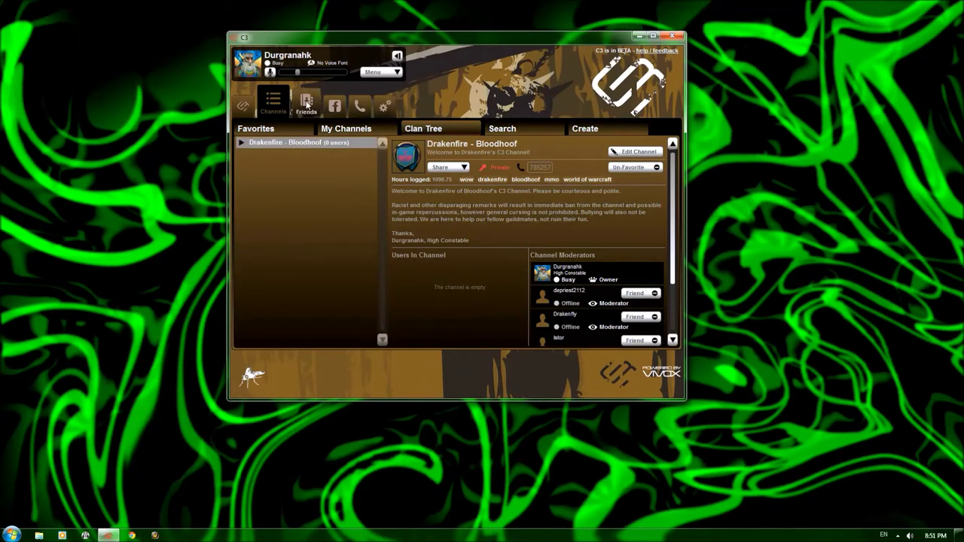
pyautogui.click(241, 143)
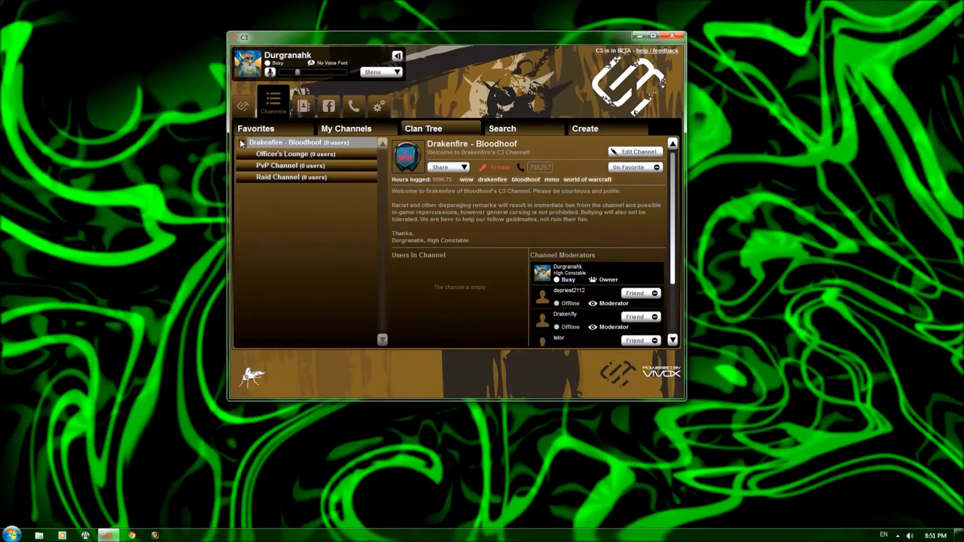
pyautogui.click(241, 143)
pyautogui.click(545, 126)
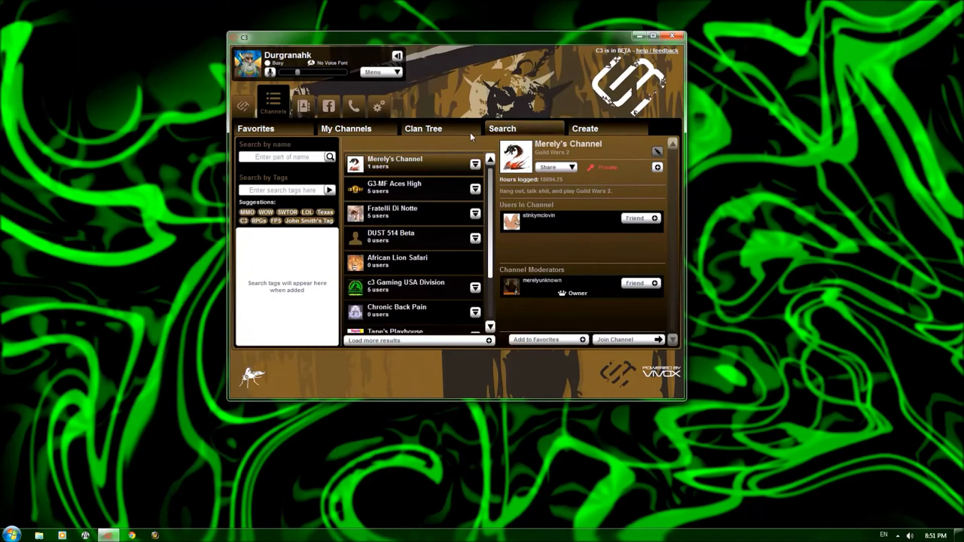
pyautogui.click(289, 157)
pyautogui.write('drakenfire')
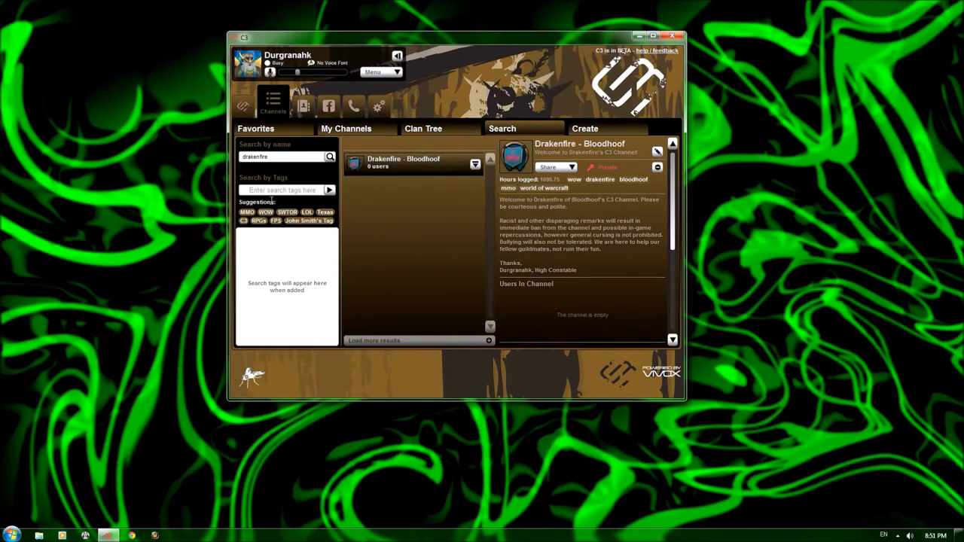
# Step: Clear the channel name search and filter the channels by the suggested tags MMO, SWTOR and WOW
pyautogui.click(249, 211)
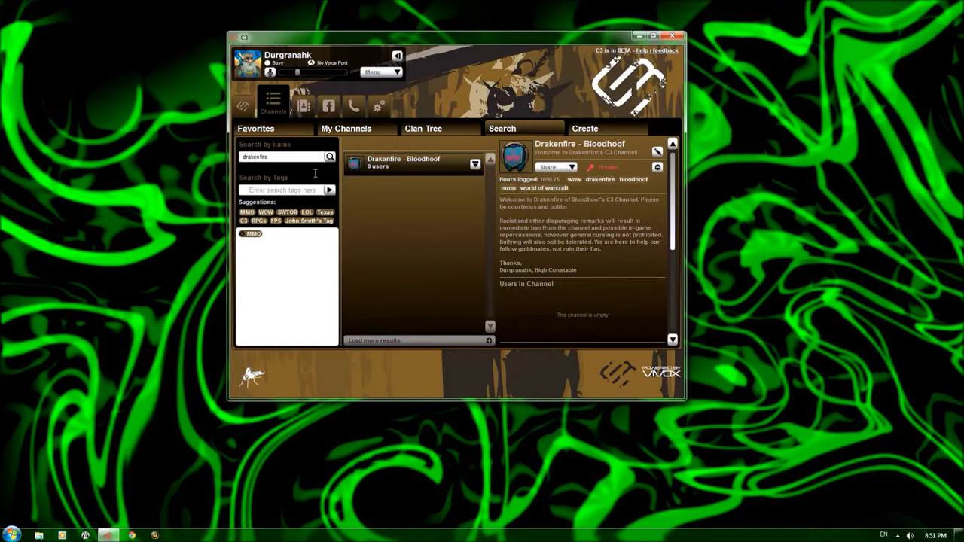
pyautogui.press('BackSpace')
pyautogui.press('BackSpace')
pyautogui.press('BackSpace')
pyautogui.press('BackSpace')
pyautogui.press('BackSpace')
pyautogui.press('BackSpace')
pyautogui.press('BackSpace')
pyautogui.press('BackSpace')
pyautogui.press('BackSpace')
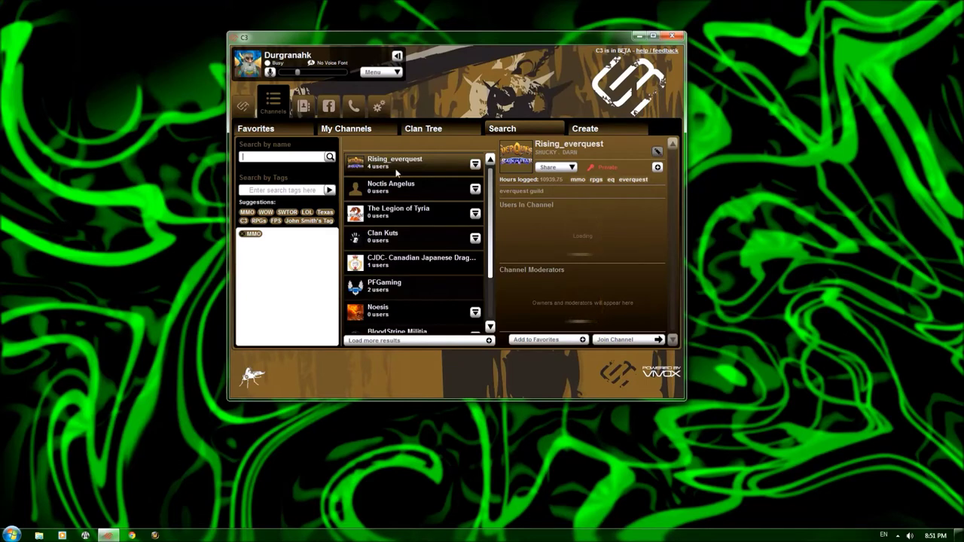
pyautogui.click(287, 212)
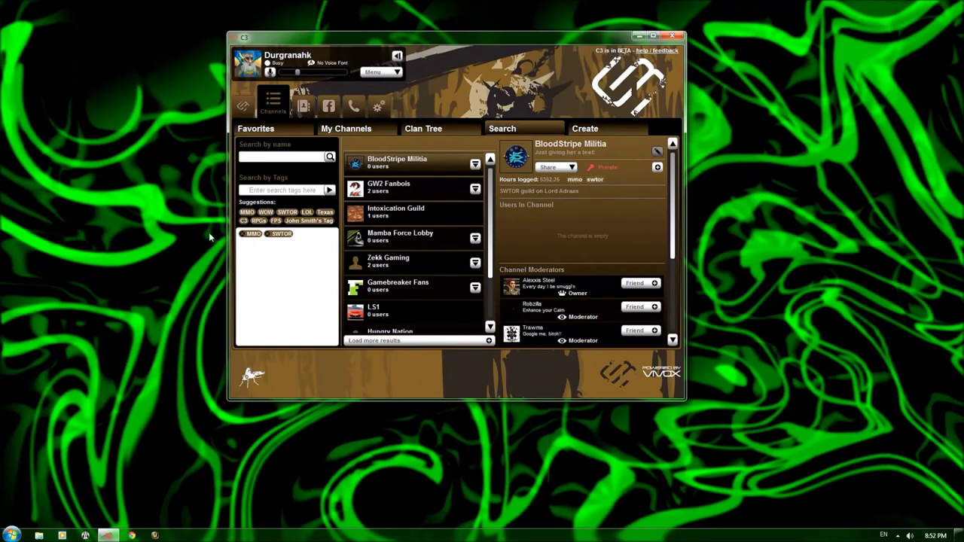
pyautogui.click(264, 213)
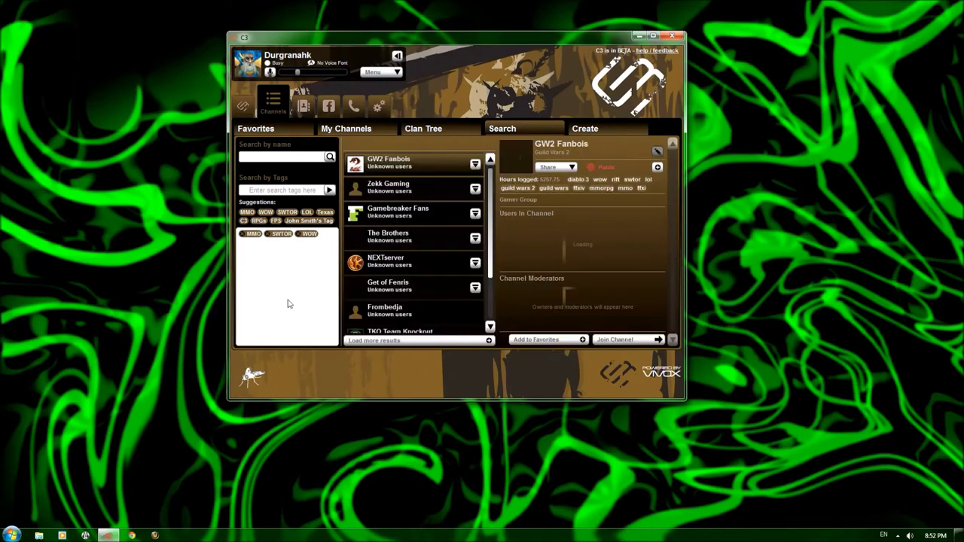
# Step: Remove all search tags from the channel search
pyautogui.click(242, 234)
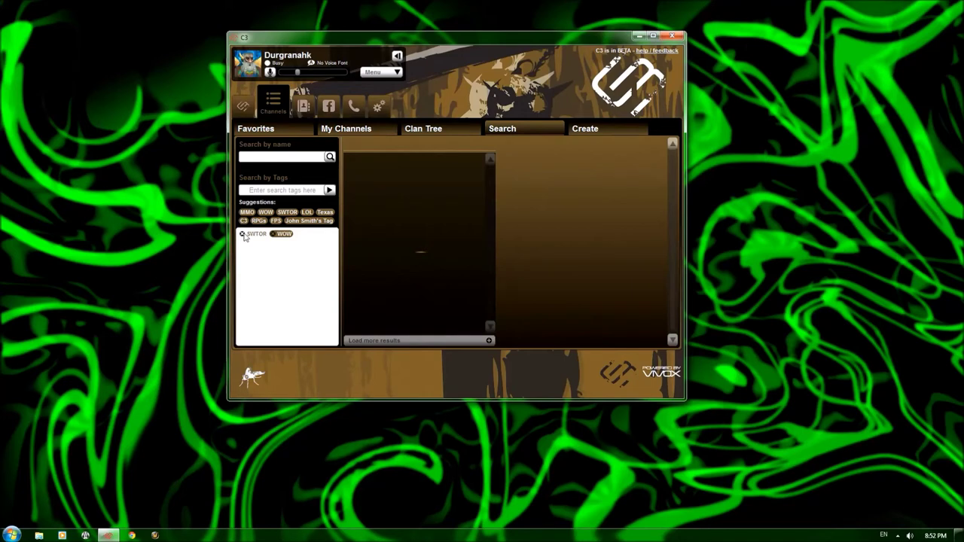
pyautogui.click(243, 234)
pyautogui.click(243, 235)
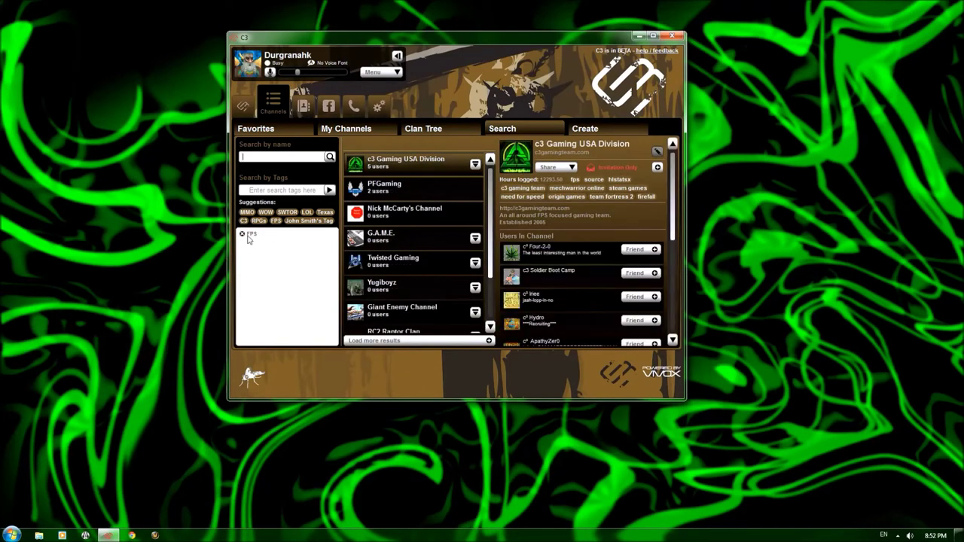
pyautogui.click(242, 237)
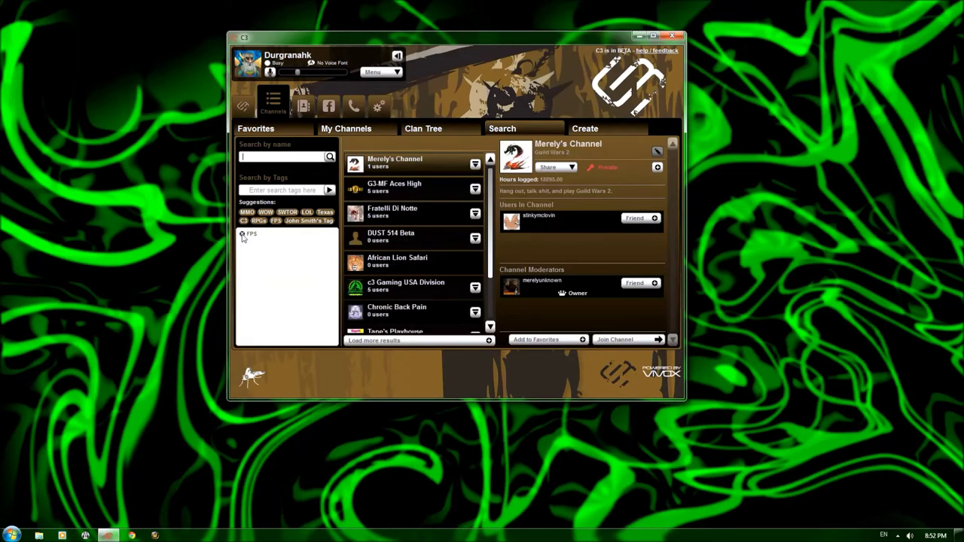
pyautogui.click(243, 235)
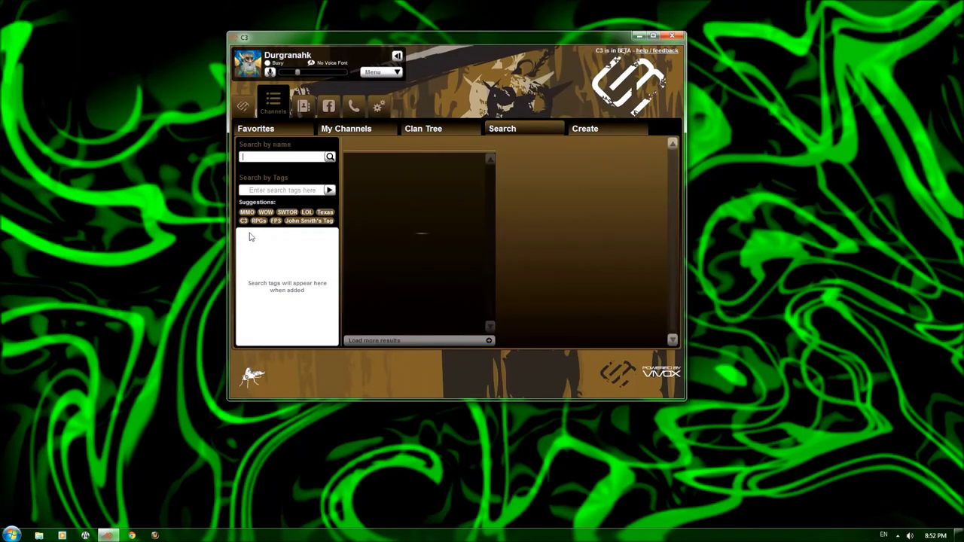
# Step: Show the channel creation form and examine its name, message, tag, channel type and C3 number options
pyautogui.click(596, 129)
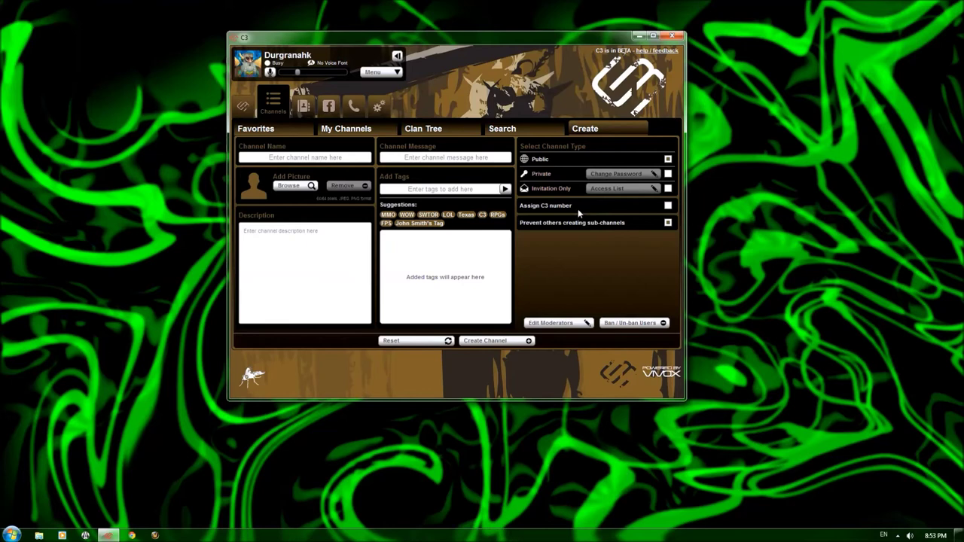
pyautogui.moveTo(579, 211)
# Step: Show the friends list, filter it by the Guildmates tag and by the Friends tag, and clear both filters
pyautogui.click(306, 104)
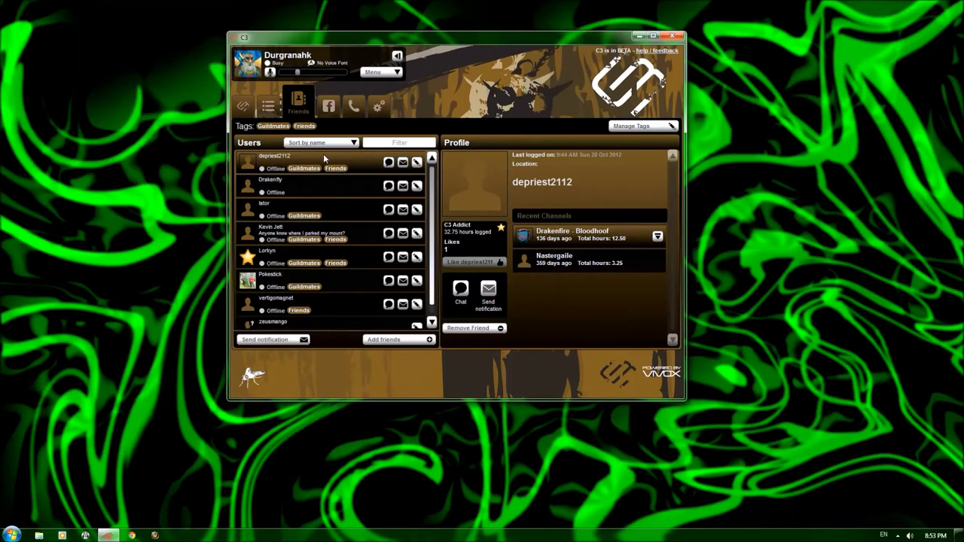
pyautogui.click(273, 127)
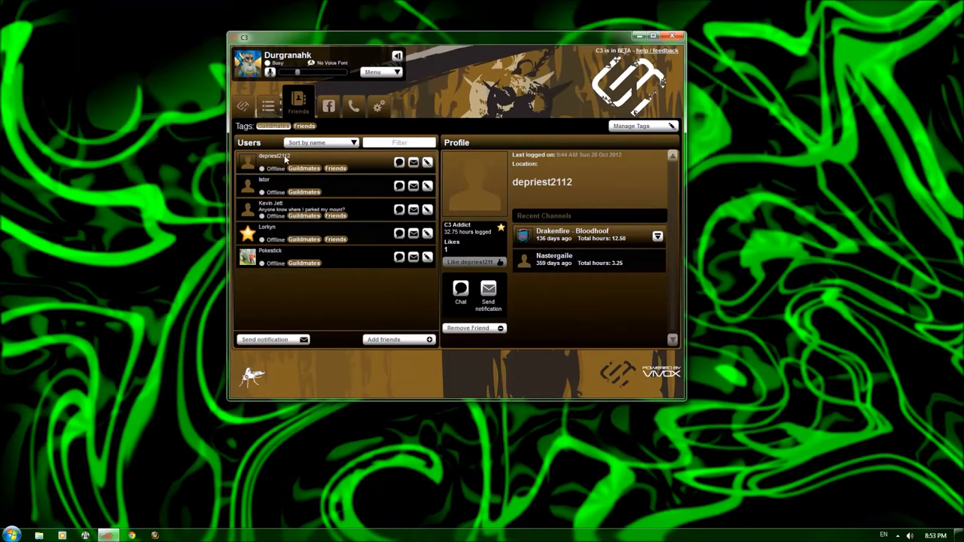
pyautogui.click(281, 127)
pyautogui.click(305, 126)
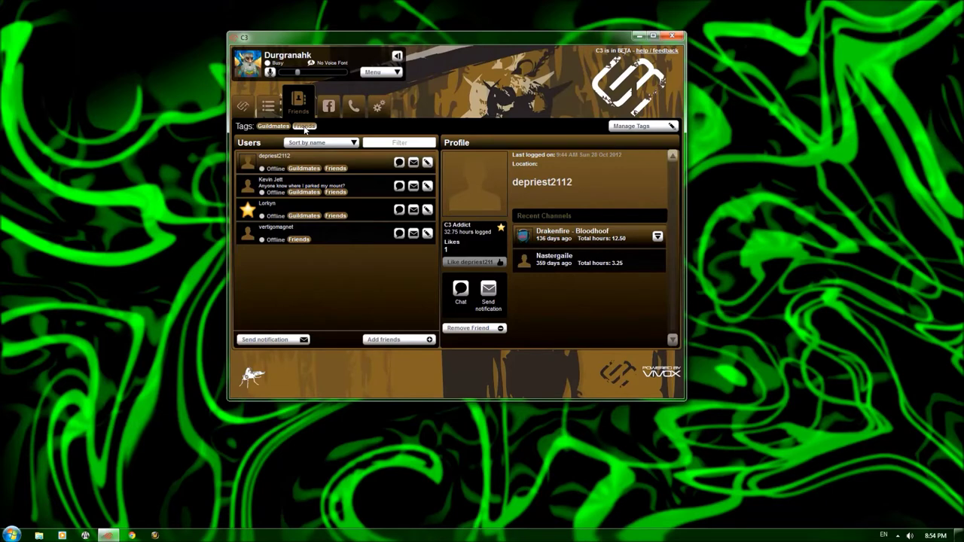
pyautogui.click(305, 126)
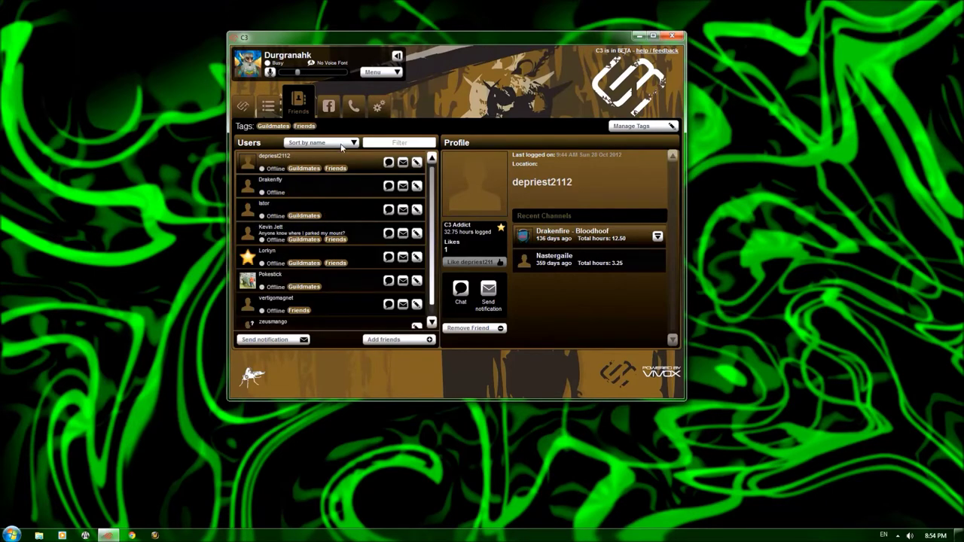
# Step: Sort the friends list by online status and restore the sorting by name
pyautogui.click(340, 144)
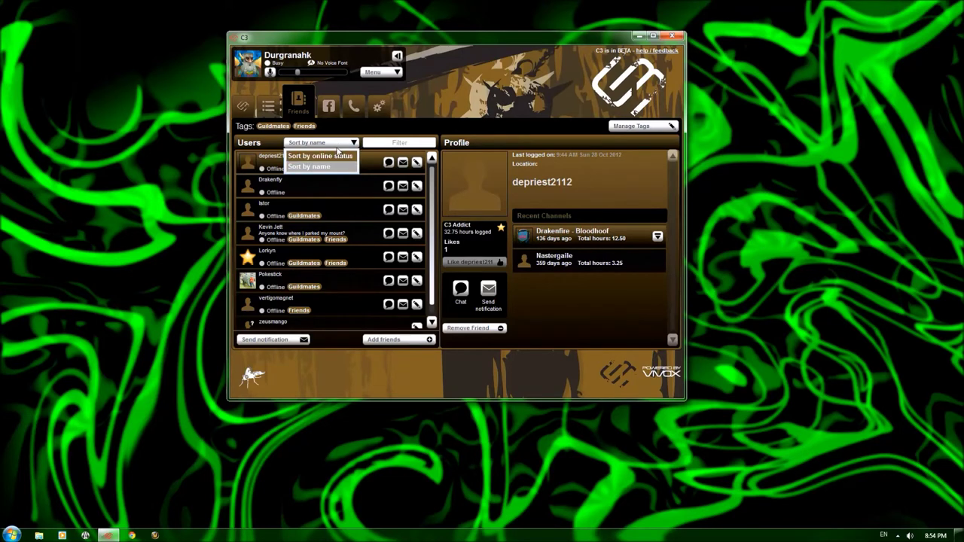
pyautogui.click(336, 155)
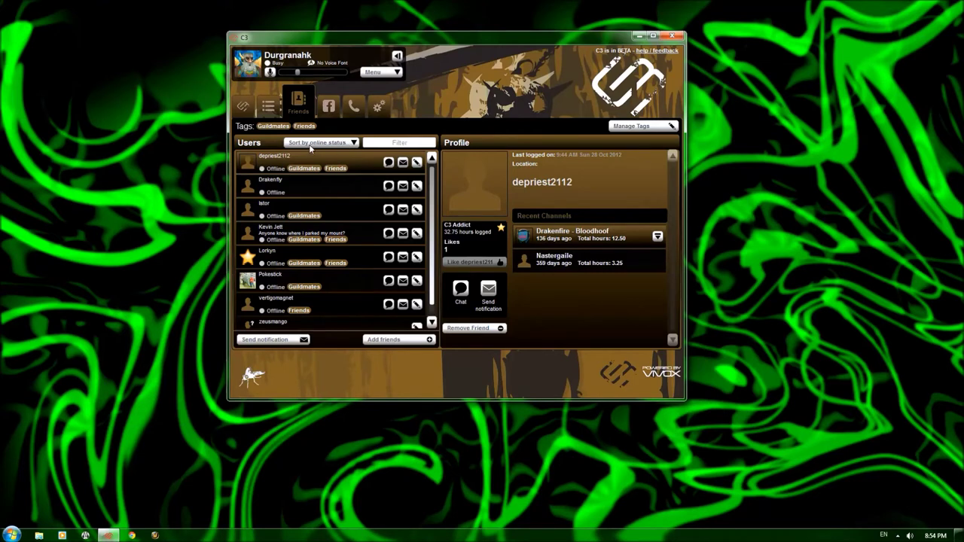
pyautogui.click(334, 146)
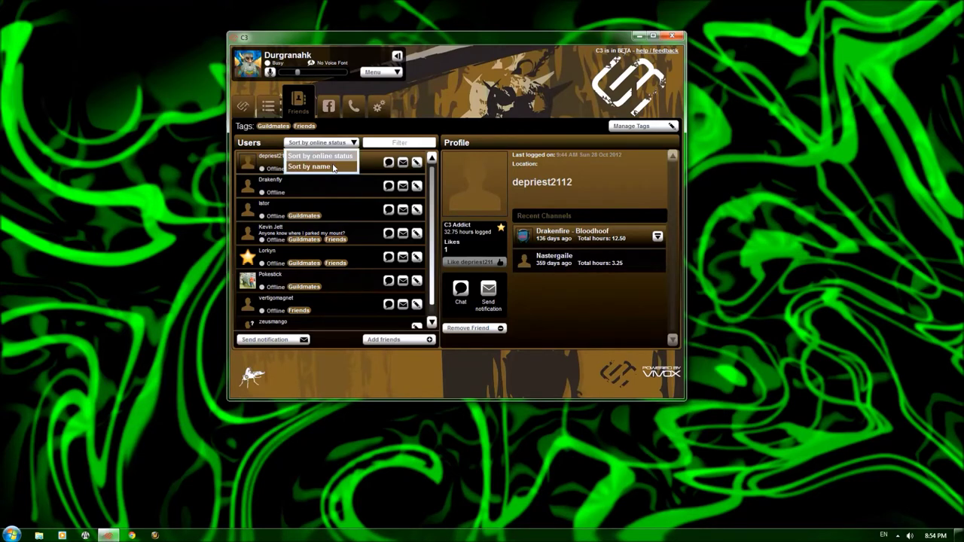
pyautogui.click(335, 167)
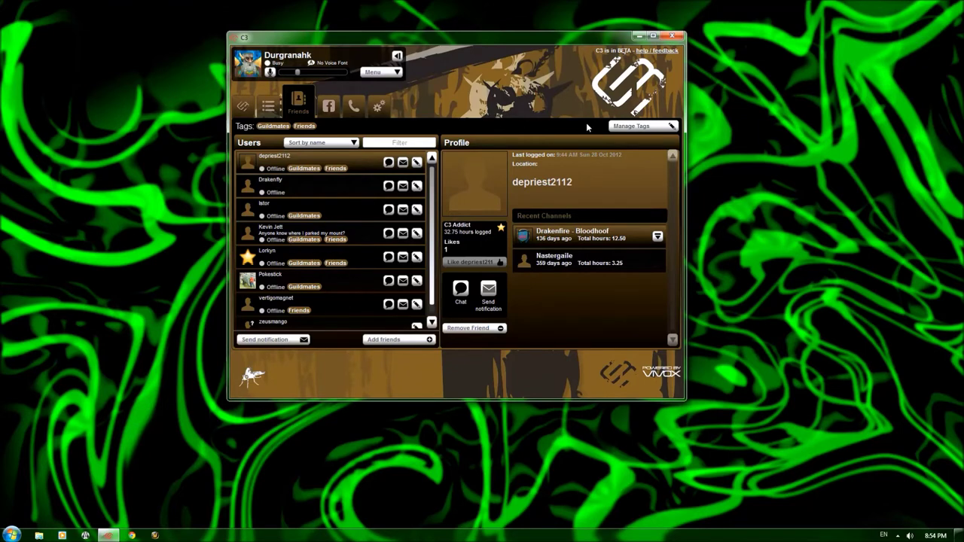
# Step: Assign the Guildmates tag to the two untagged friends through tag management and confirm the changes
pyautogui.click(633, 126)
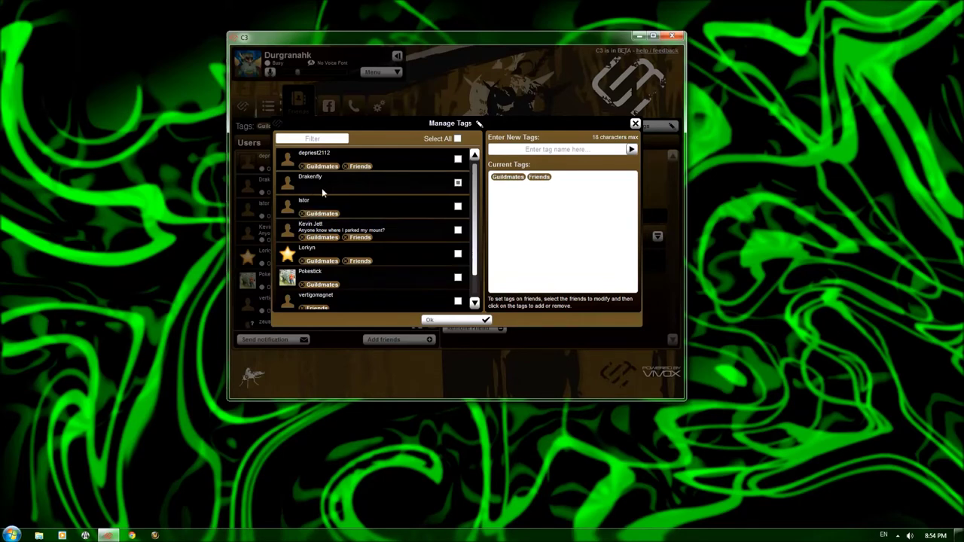
pyautogui.click(505, 178)
pyautogui.scroll(-1, 360, 211)
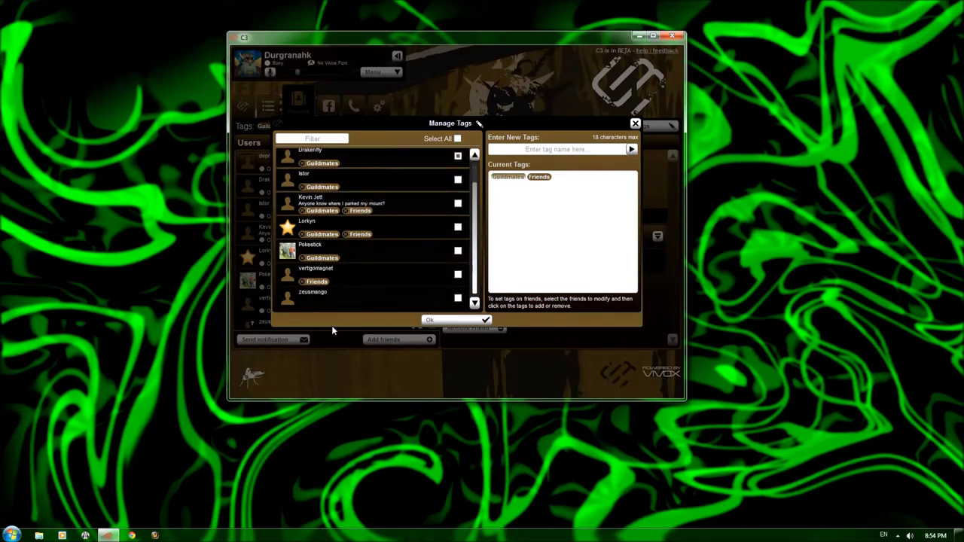
pyautogui.click(334, 300)
pyautogui.click(515, 179)
pyautogui.click(462, 321)
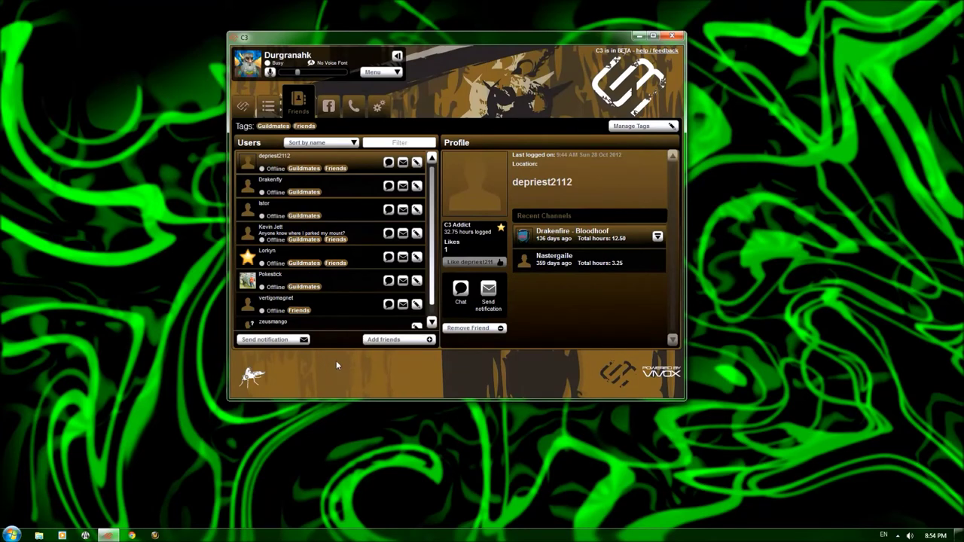
# Step: Search for an existing friend's username in the Add Friends dialog and cancel without adding anyone
pyautogui.click(389, 345)
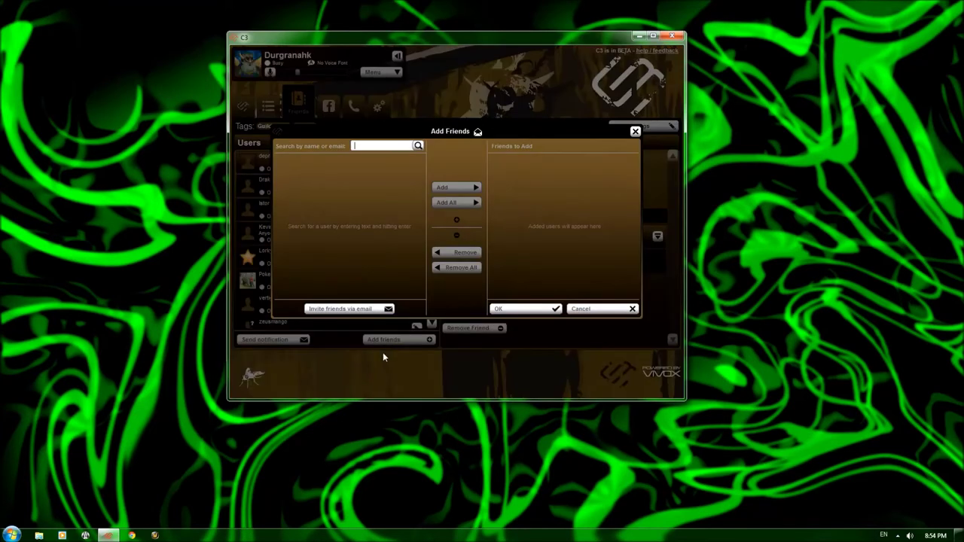
pyautogui.click(411, 144)
pyautogui.write('drakenfly')
pyautogui.press('Return')
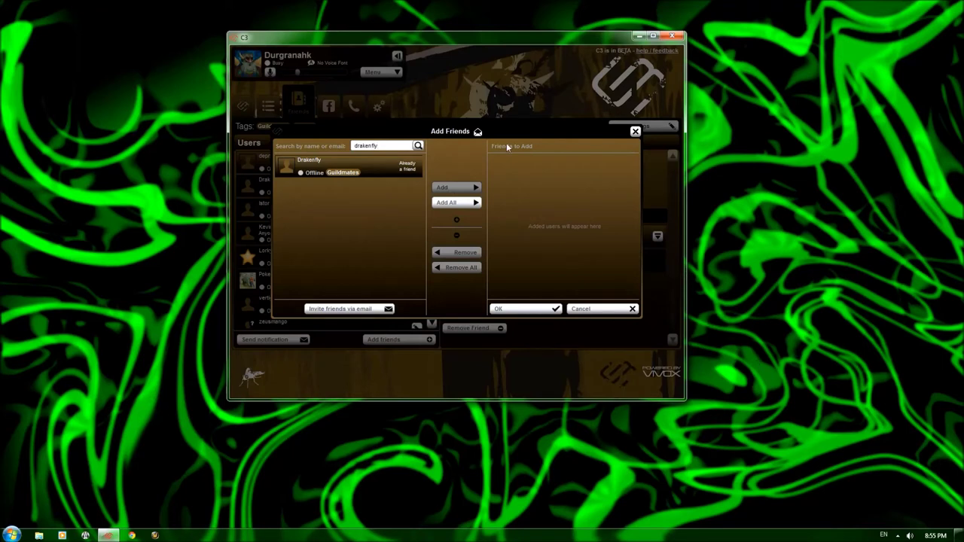
pyautogui.click(614, 309)
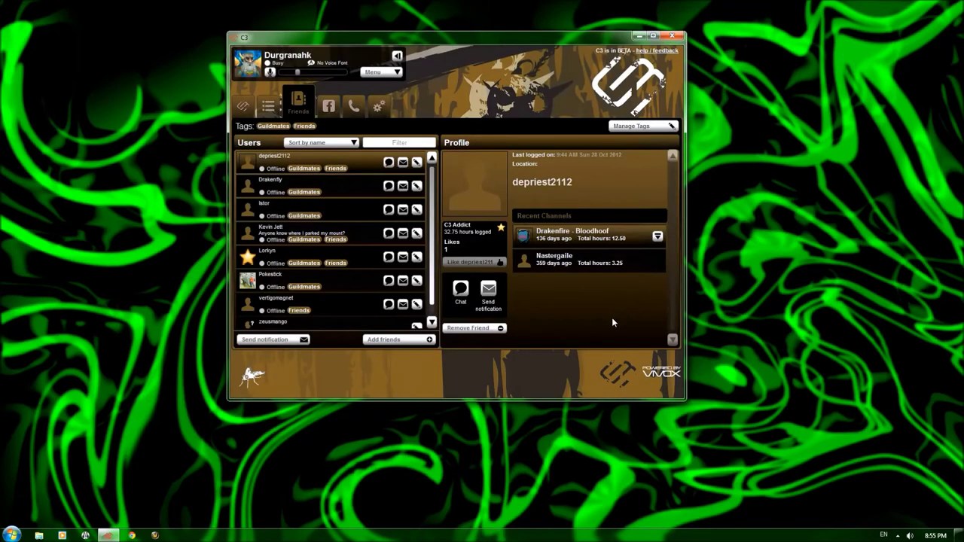
# Step: Show the text chat and the private message form for the friend with the star avatar, closing each without sending anything
pyautogui.click(389, 257)
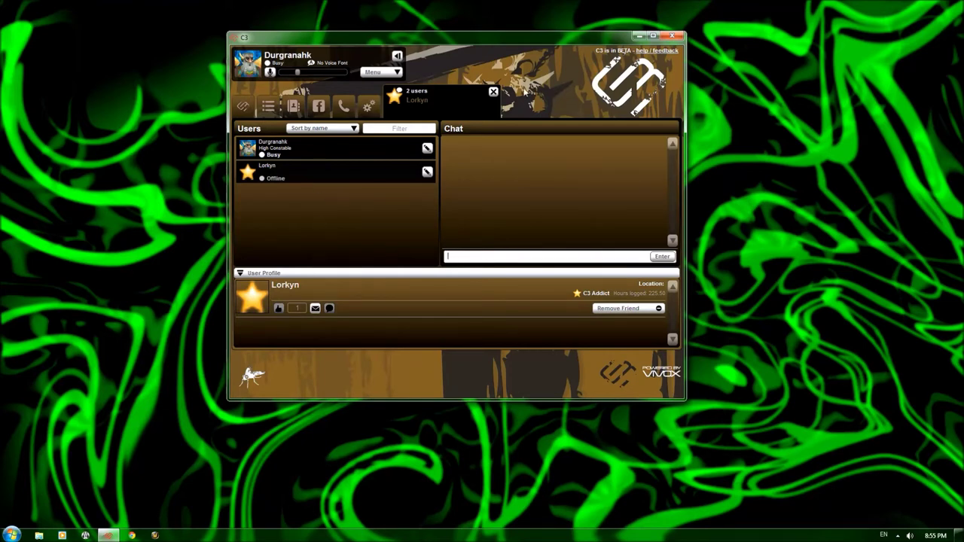
pyautogui.click(494, 91)
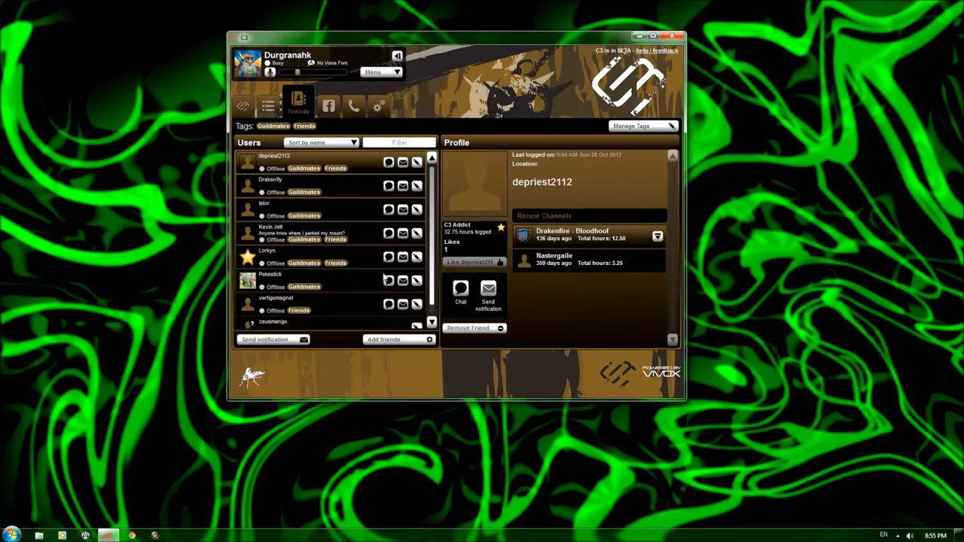
pyautogui.click(402, 258)
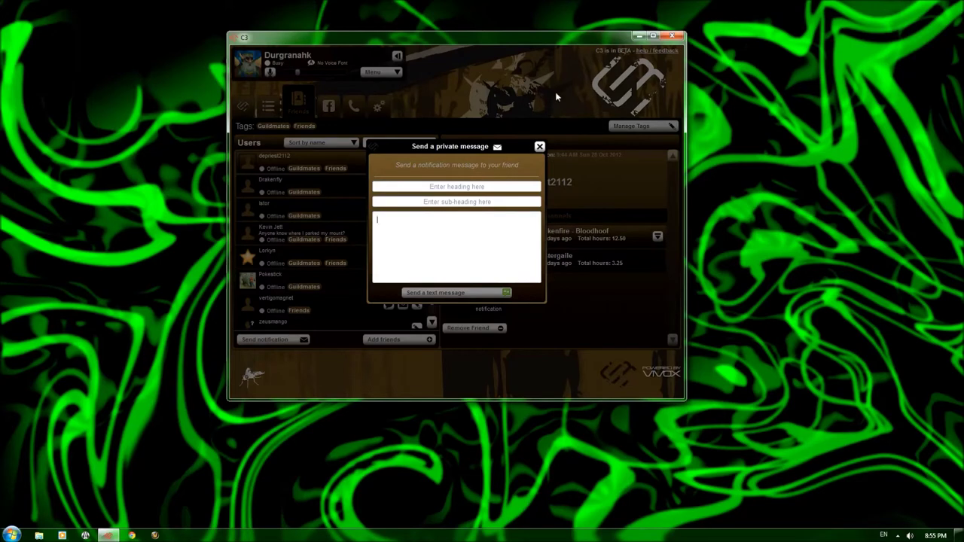
pyautogui.click(540, 147)
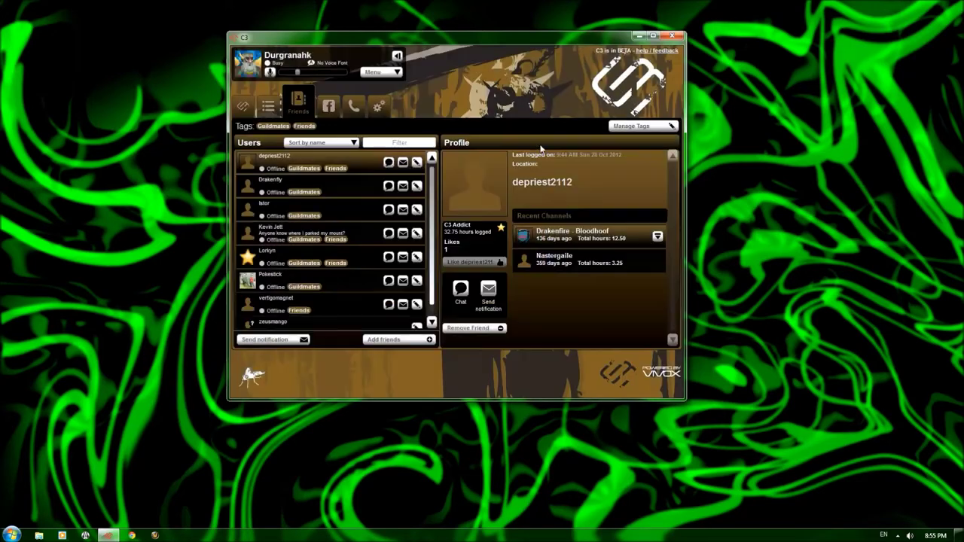
# Step: Show the profile and available actions for the star-avatar friend, and view their tag editor without changing any tags
pyautogui.click(417, 258)
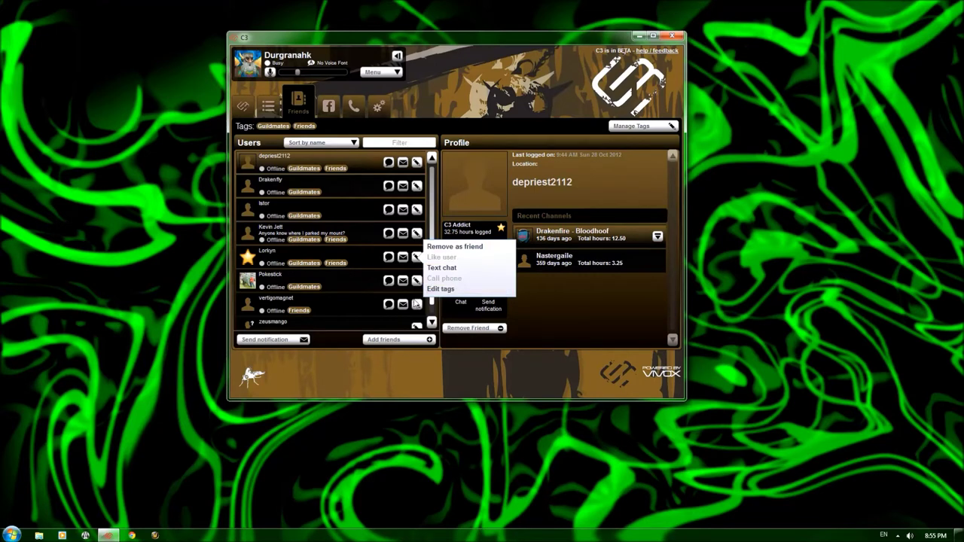
pyautogui.click(370, 258)
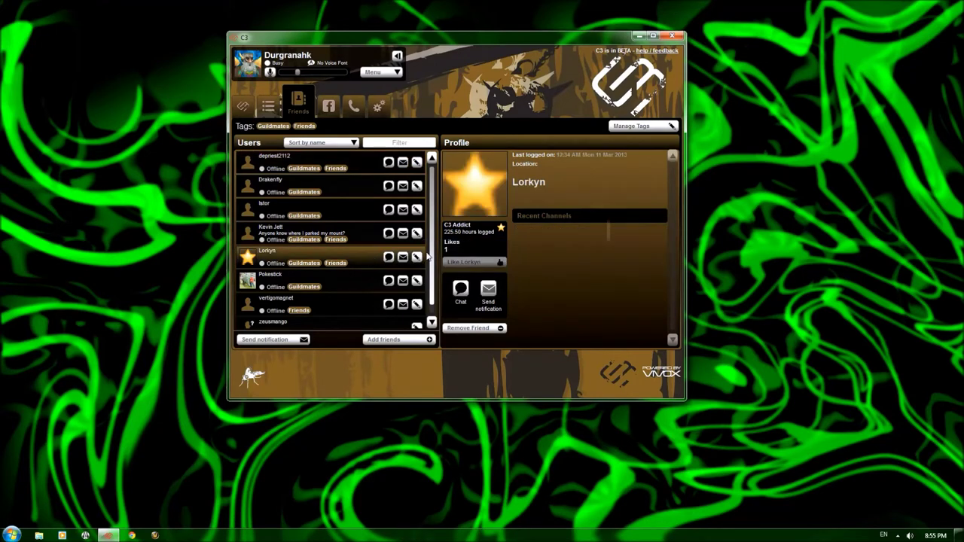
pyautogui.click(418, 258)
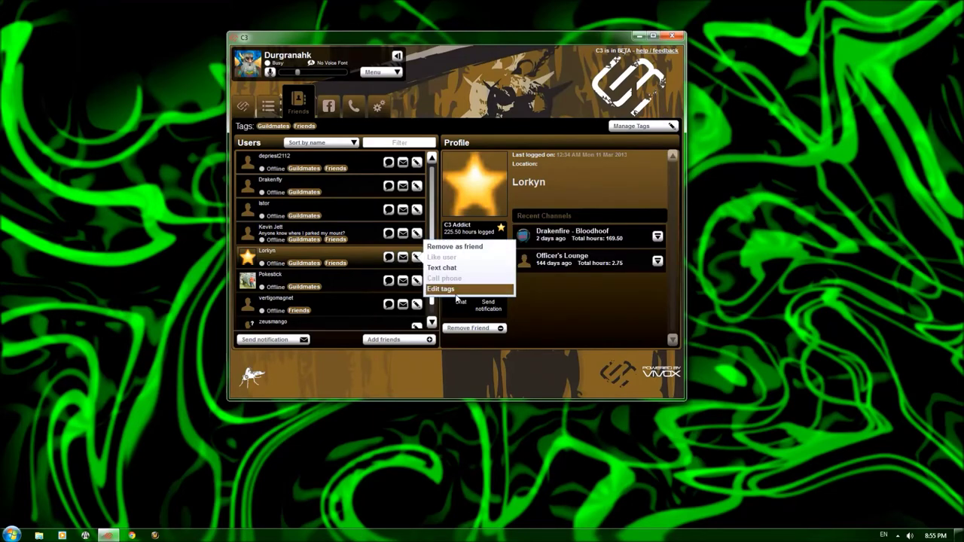
pyautogui.click(447, 289)
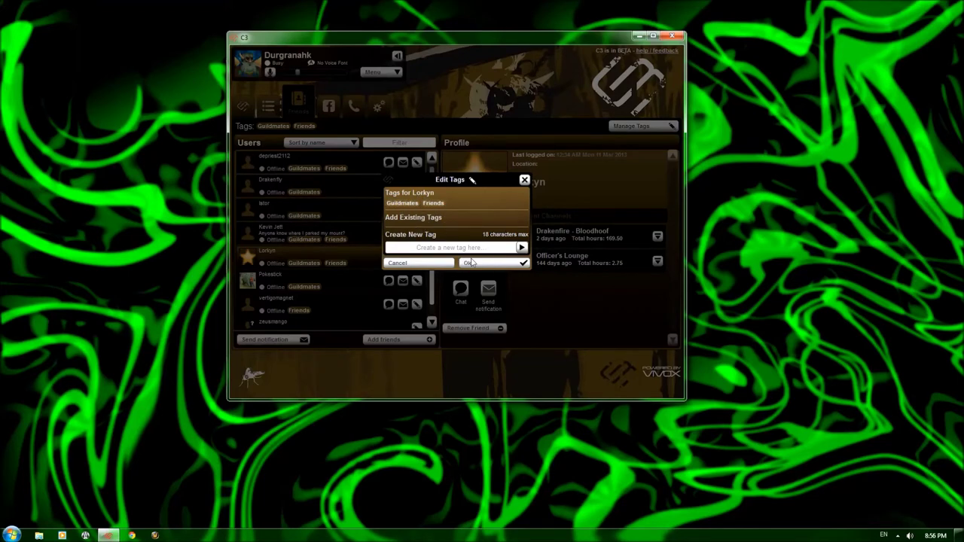
pyautogui.click(430, 266)
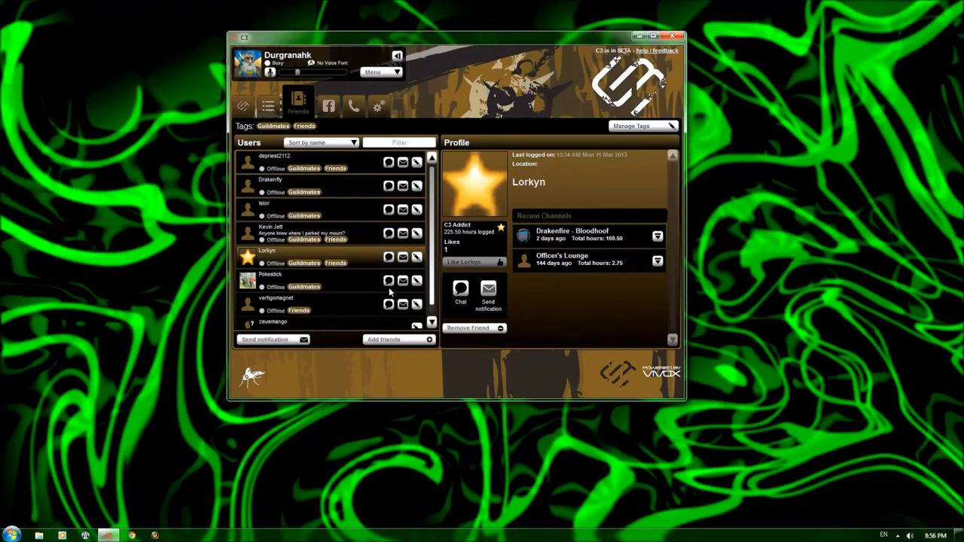
# Step: Start a group notification, filter the recipients by "guildmates", add all of them, and cancel the notification without sending it
pyautogui.click(283, 342)
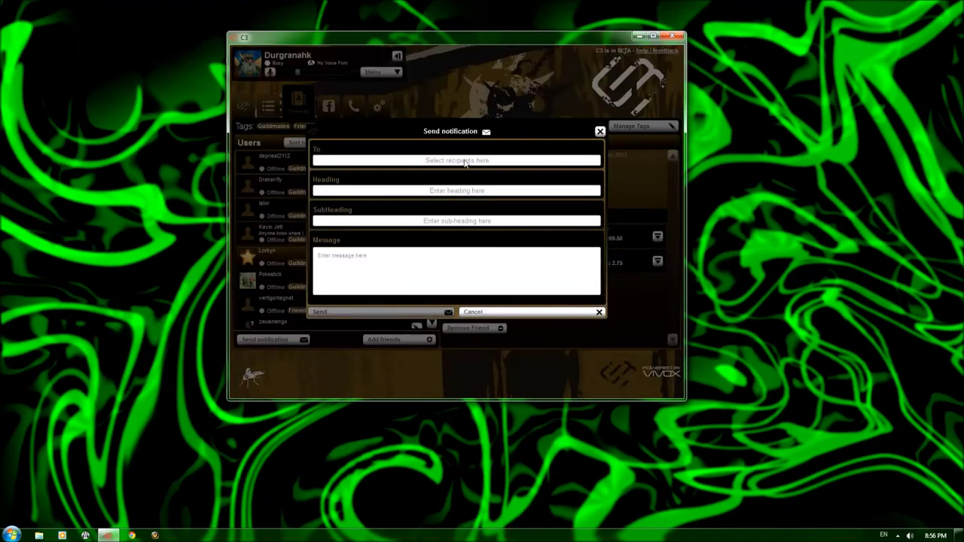
pyautogui.click(367, 161)
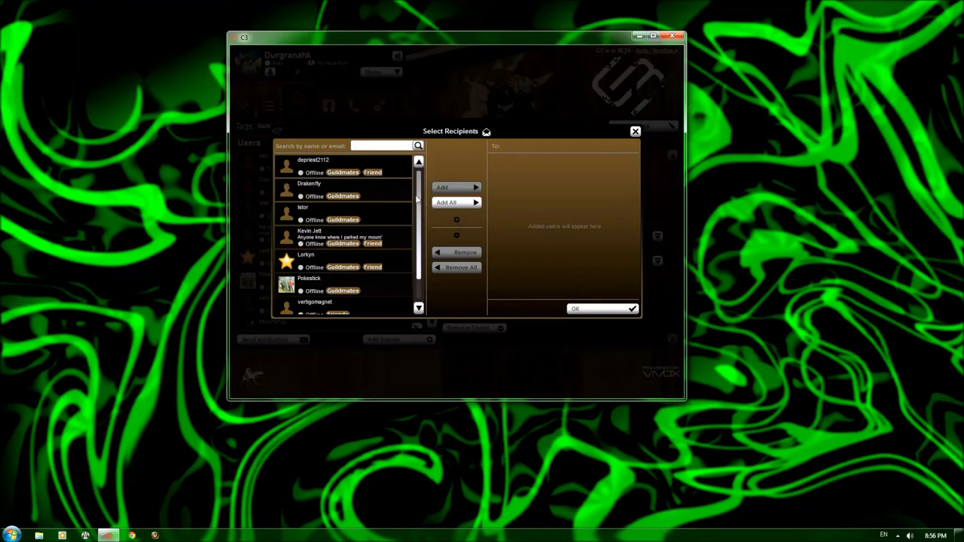
pyautogui.write('guildmates')
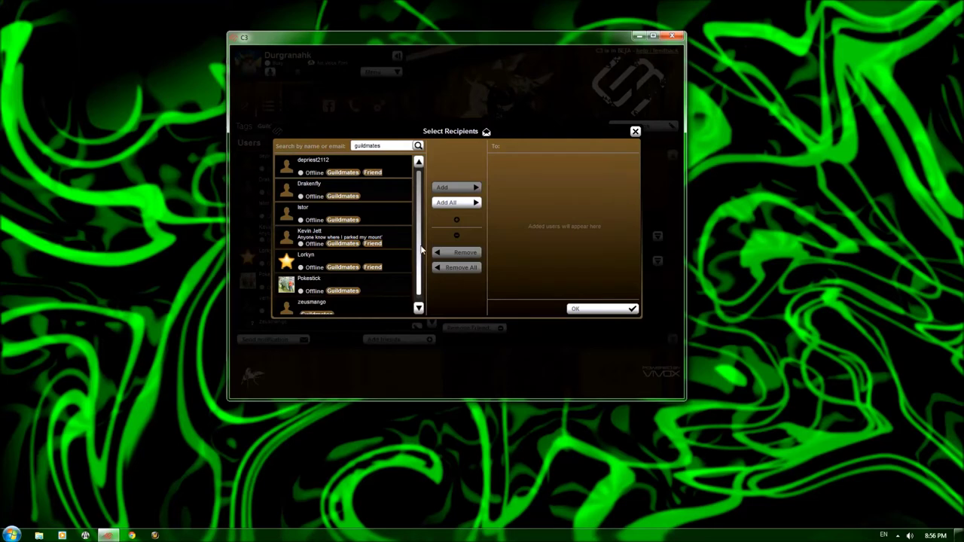
pyautogui.scroll(-1, 421, 250)
pyautogui.click(454, 204)
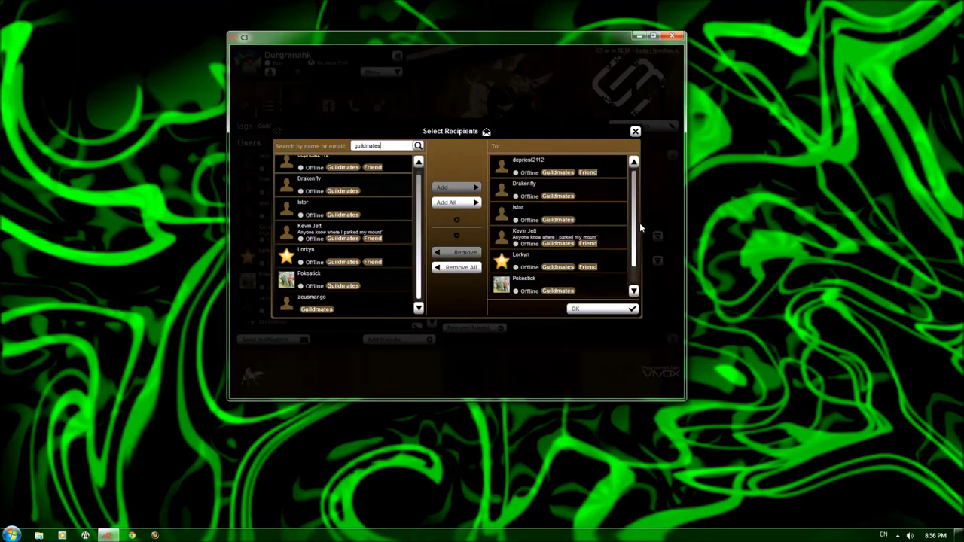
pyautogui.click(585, 312)
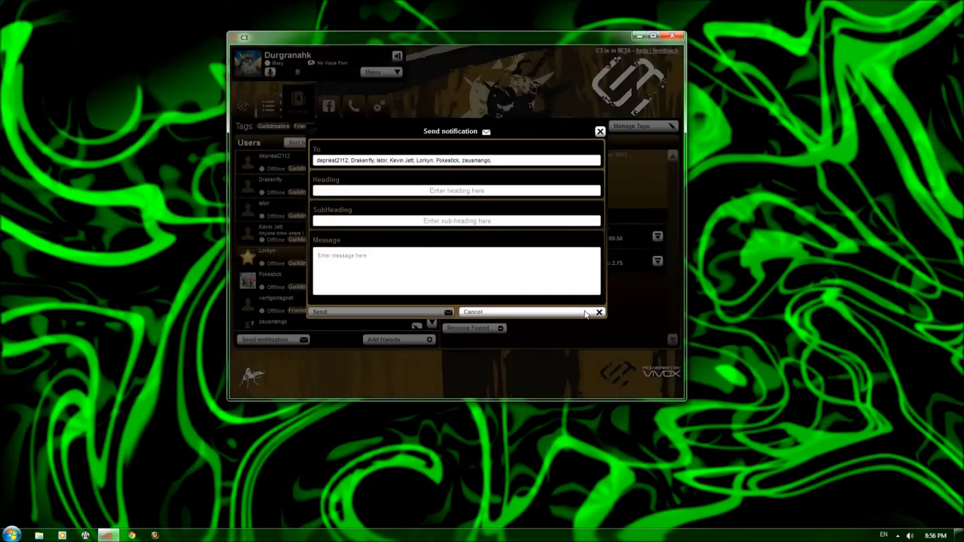
pyautogui.click(475, 312)
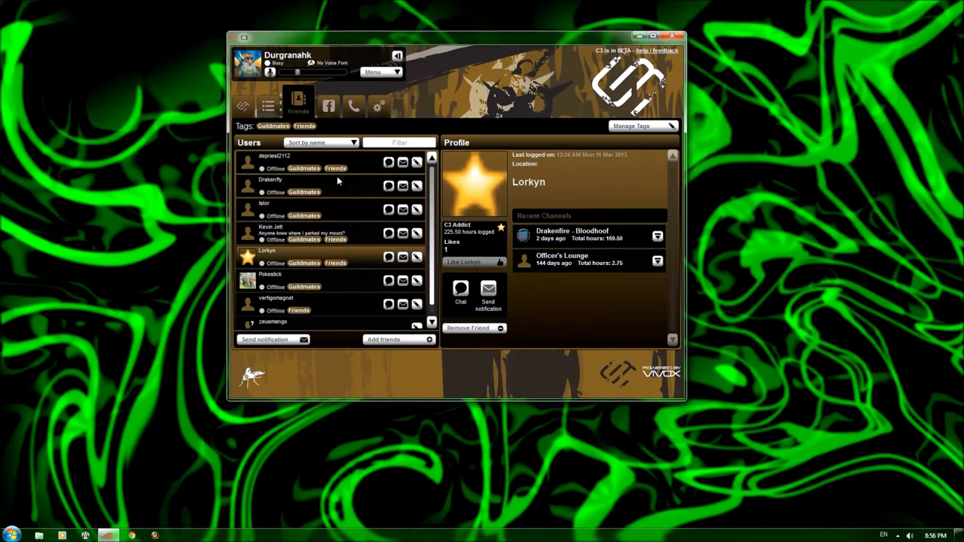
# Step: View the profile of the friend whose status message mentions a parked mount, and show the Facebook integration page
pyautogui.click(315, 235)
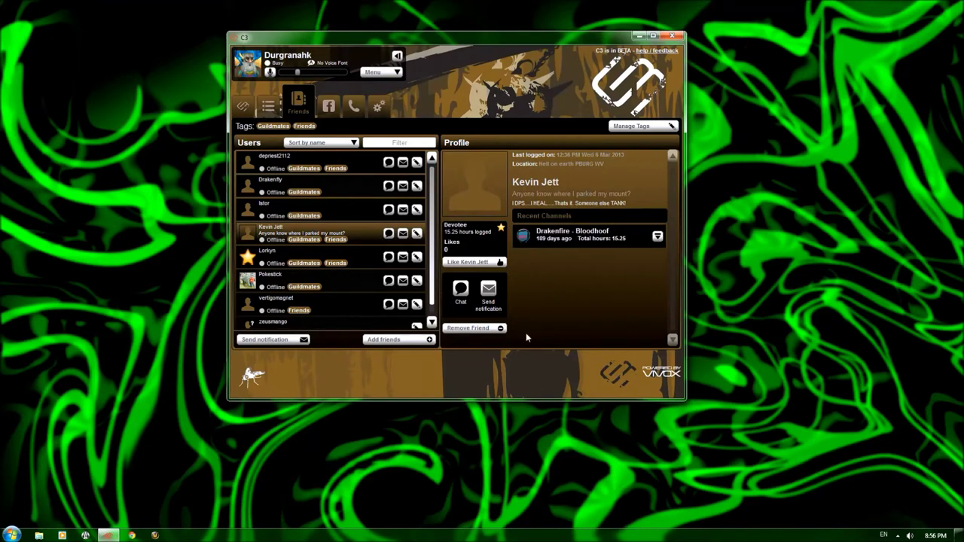
pyautogui.click(333, 97)
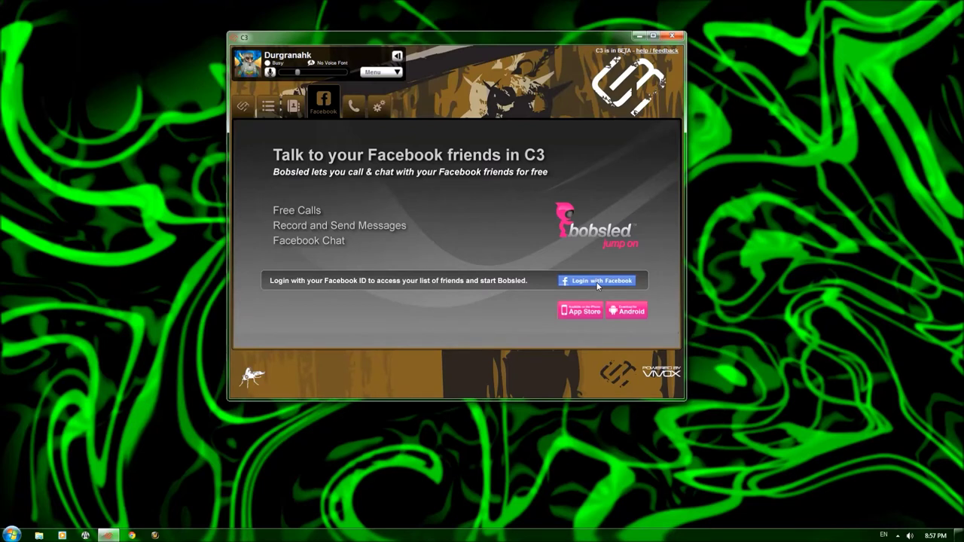
# Step: Show the phone dialer and switch the dialing country through Puerto Rico, Mexico and Greece to Canada
pyautogui.click(357, 107)
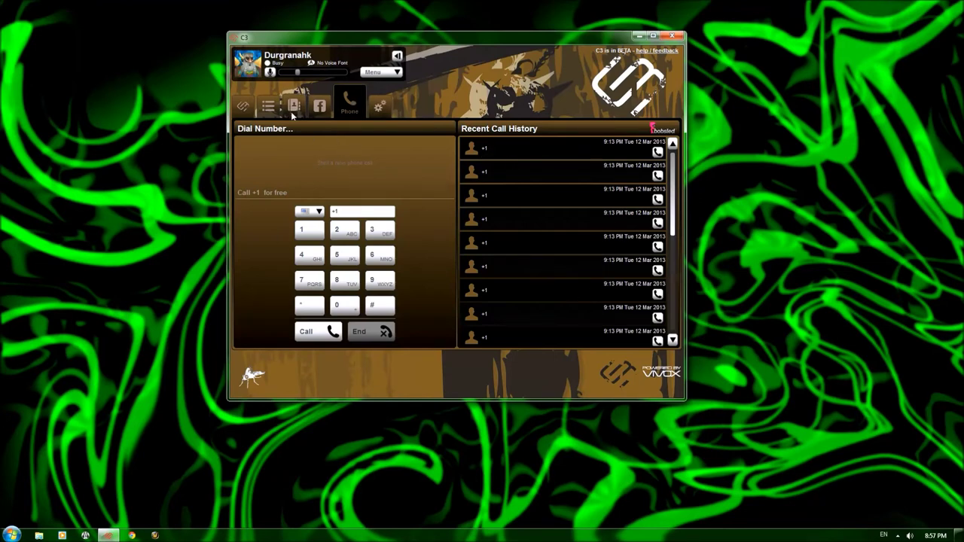
pyautogui.click(315, 214)
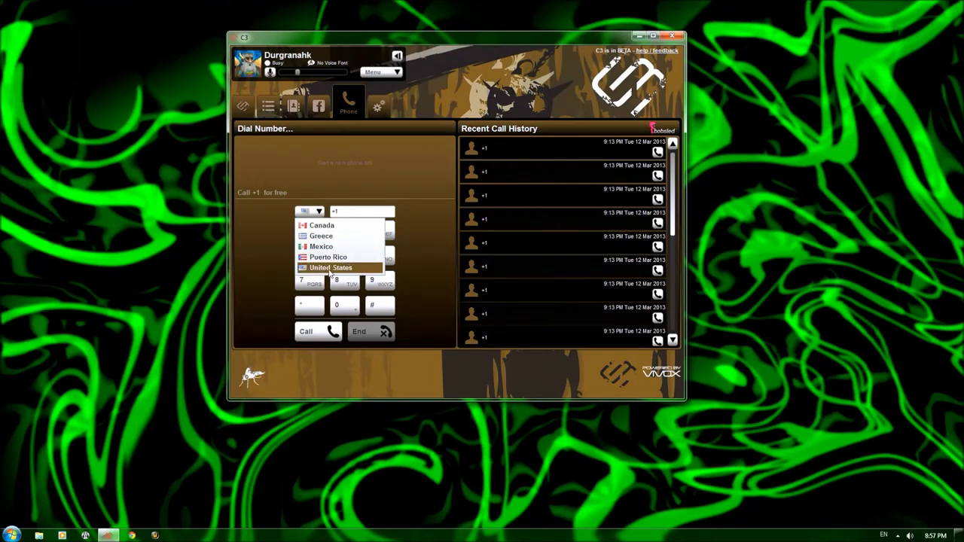
pyautogui.click(328, 259)
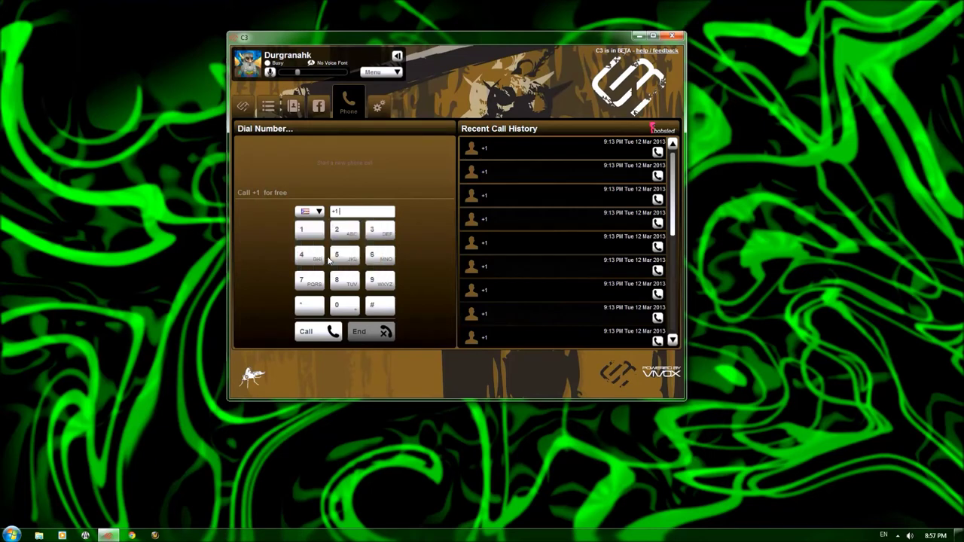
pyautogui.click(310, 211)
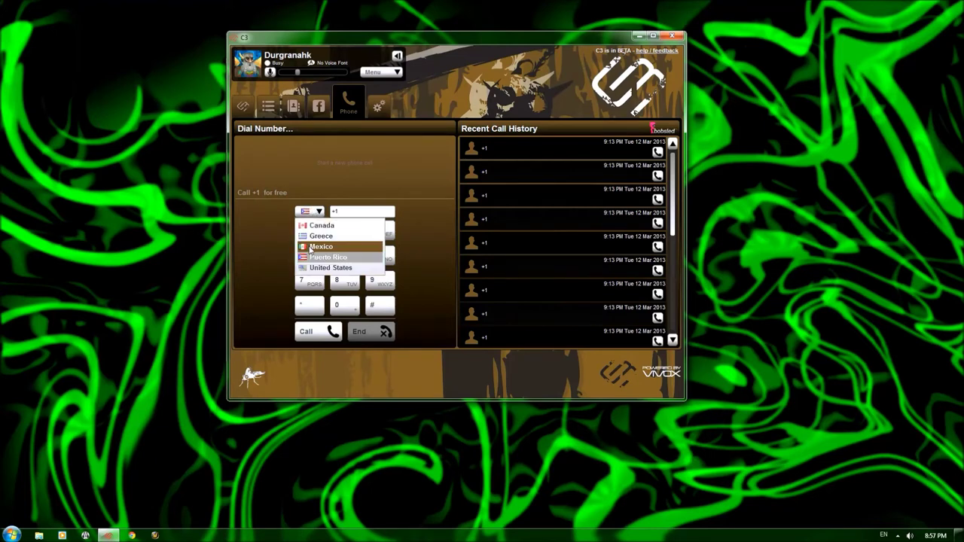
pyautogui.click(311, 248)
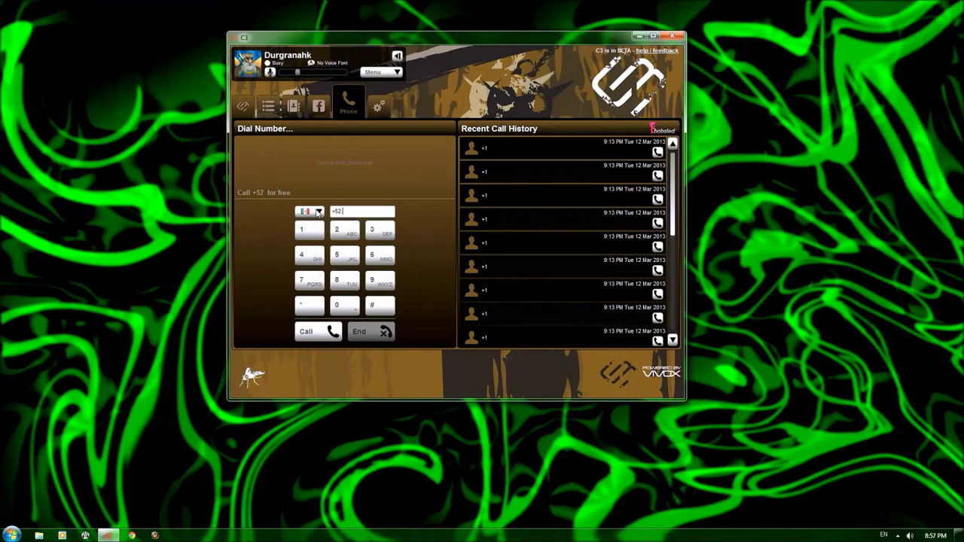
pyautogui.click(318, 214)
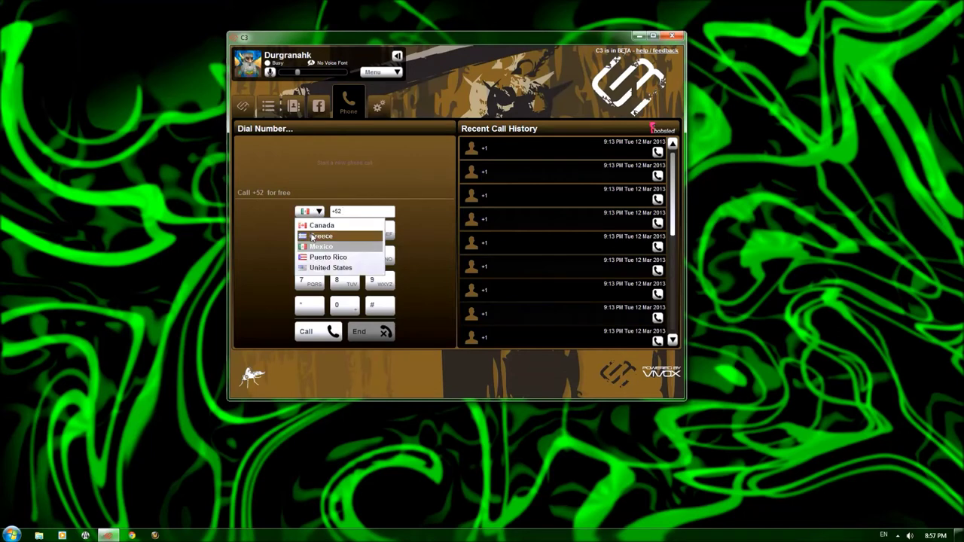
pyautogui.click(313, 236)
pyautogui.click(318, 212)
pyautogui.click(322, 226)
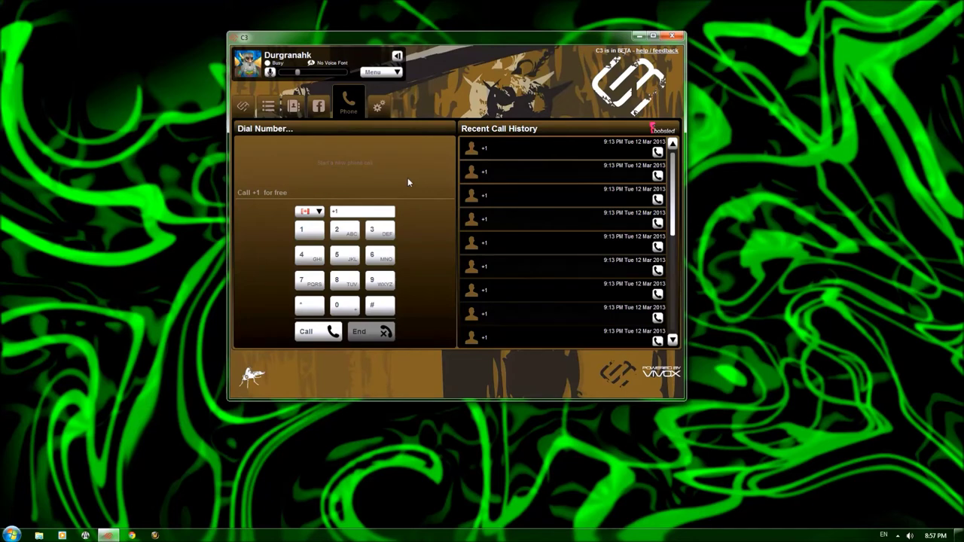
# Step: Open the settings and review the audio input and output devices, choosing Mic in at rear panel (Pink) as input
pyautogui.click(383, 101)
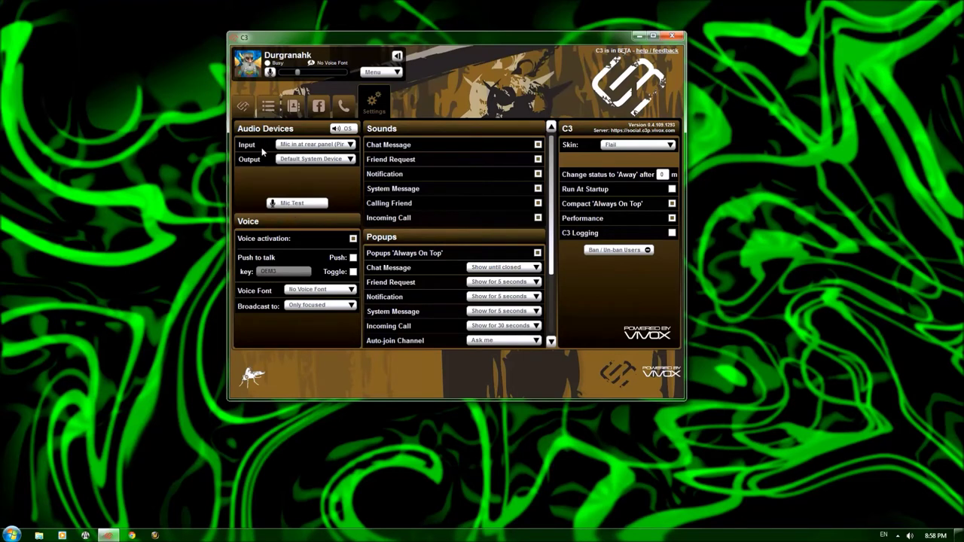
pyautogui.click(314, 146)
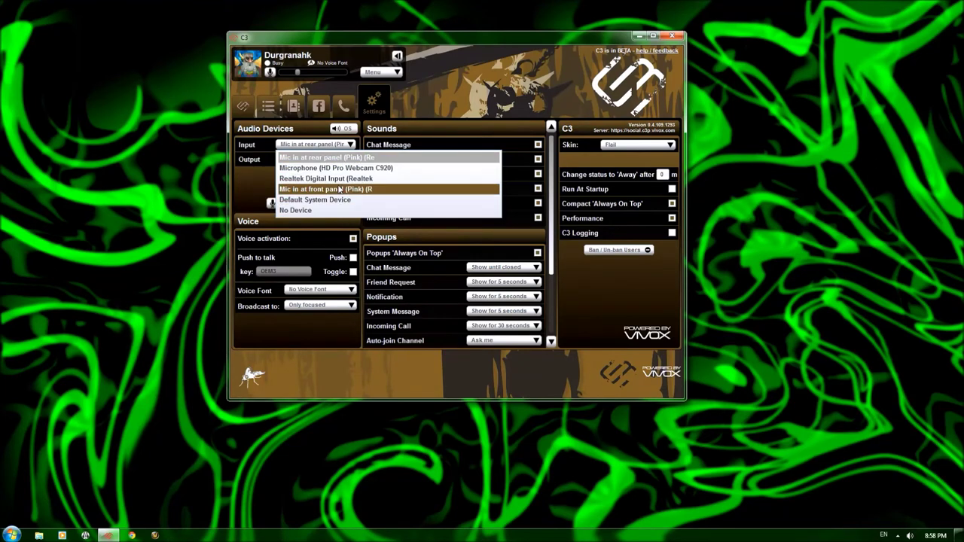
pyautogui.click(337, 157)
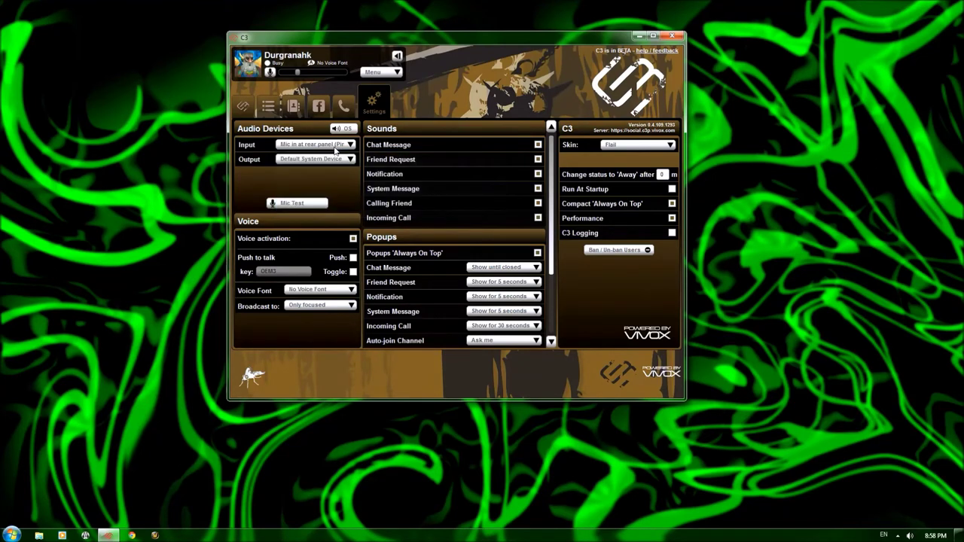
pyautogui.click(316, 159)
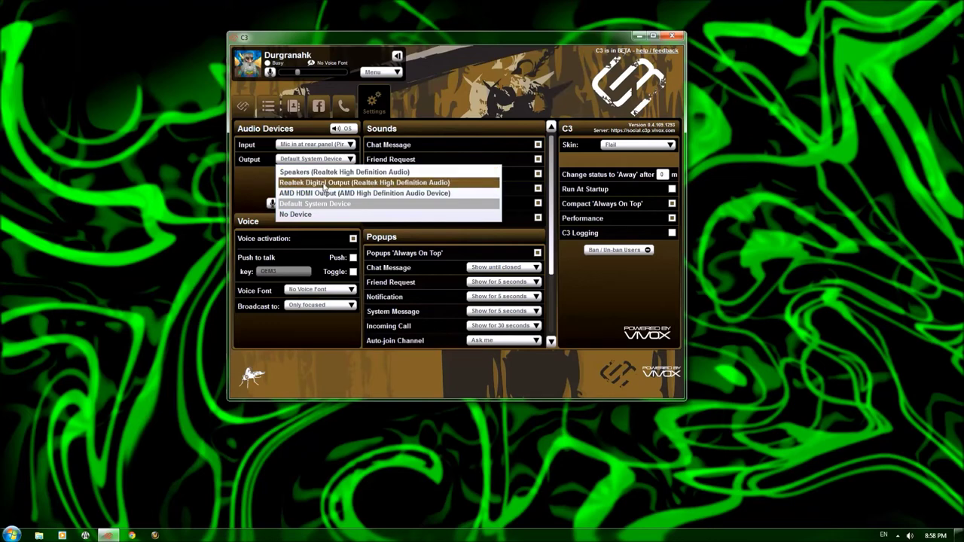
pyautogui.click(265, 180)
# Step: Show the microphone test and its available voice fonts, and close it without recording
pyautogui.click(295, 205)
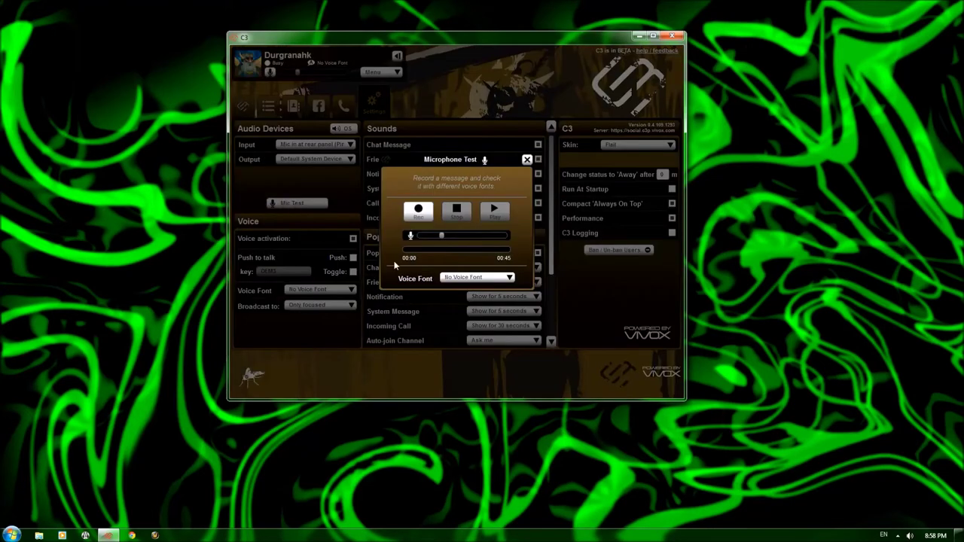
pyautogui.click(479, 278)
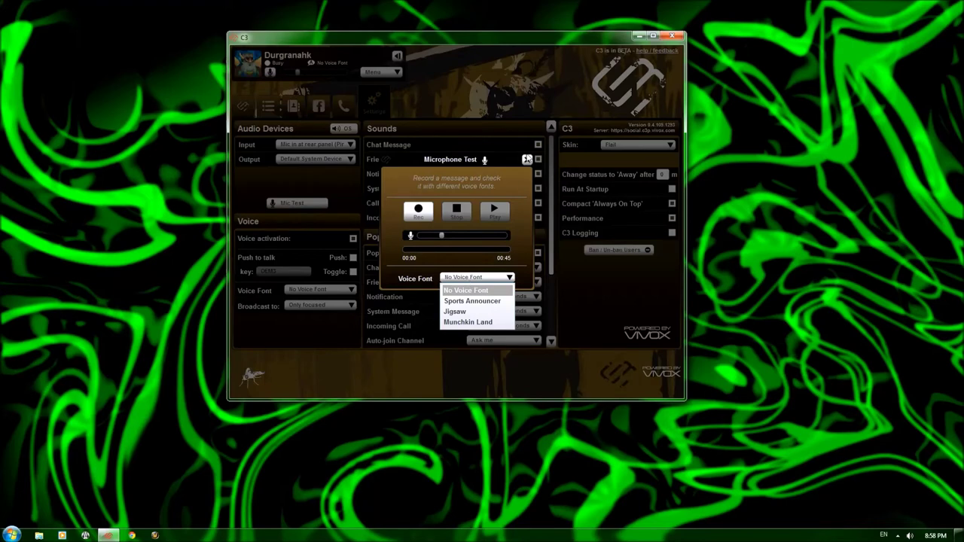
pyautogui.click(527, 159)
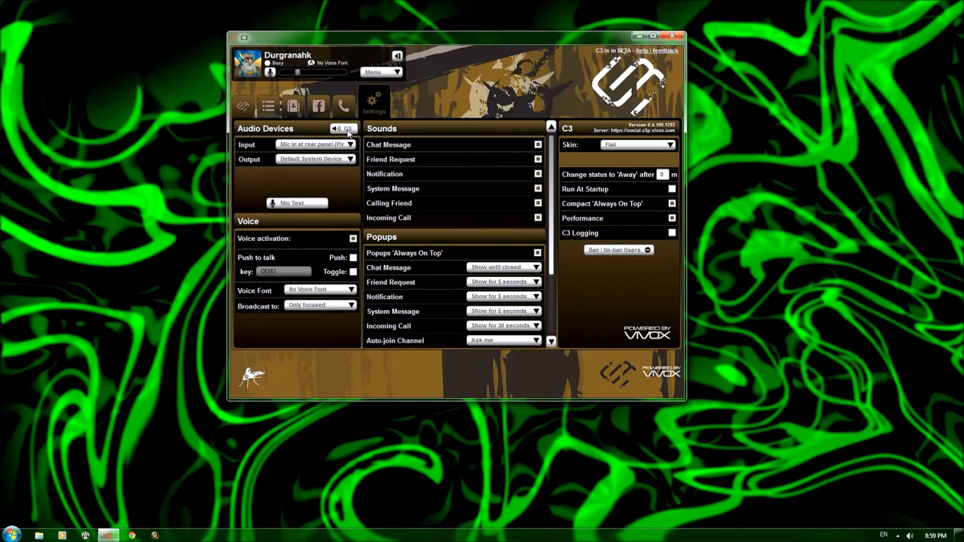
# Step: Open the system sound devices, review the Levels of Mic in at rear panel (Pink), and close the sound settings
pyautogui.click(347, 130)
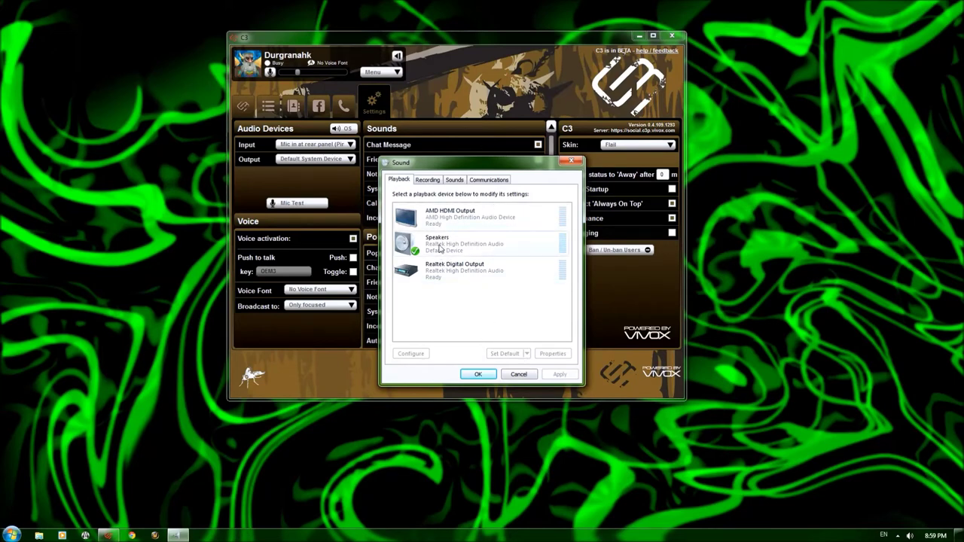
pyautogui.click(427, 180)
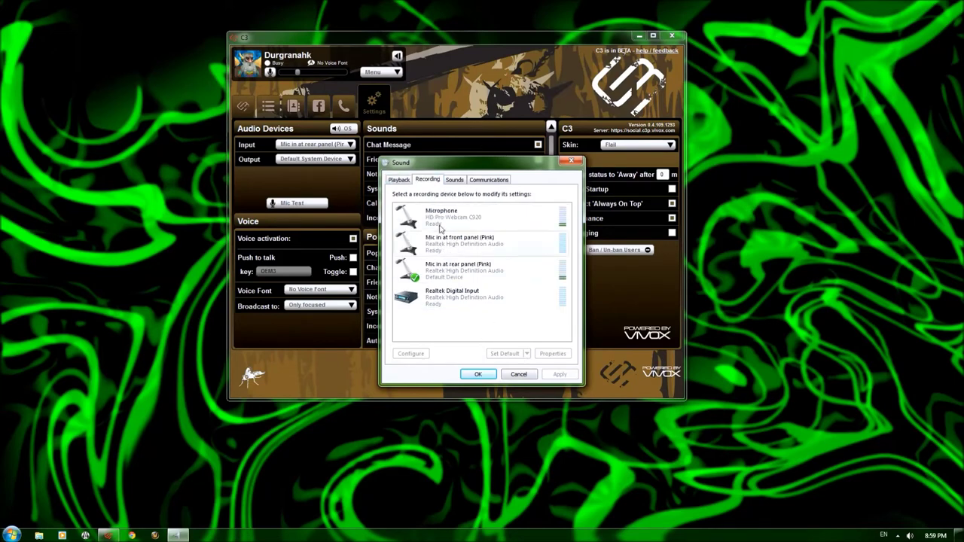
pyautogui.click(445, 278)
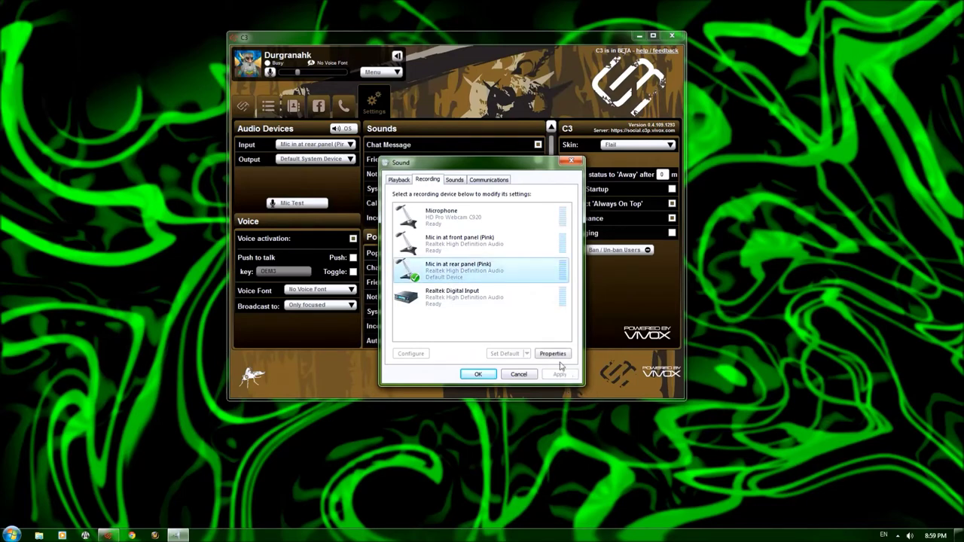
pyautogui.click(552, 353)
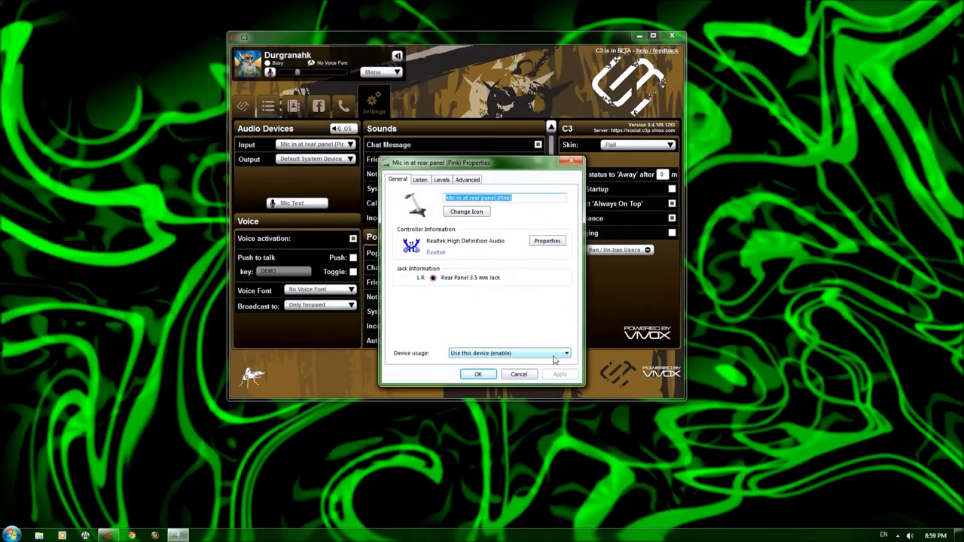
pyautogui.click(420, 180)
pyautogui.click(442, 180)
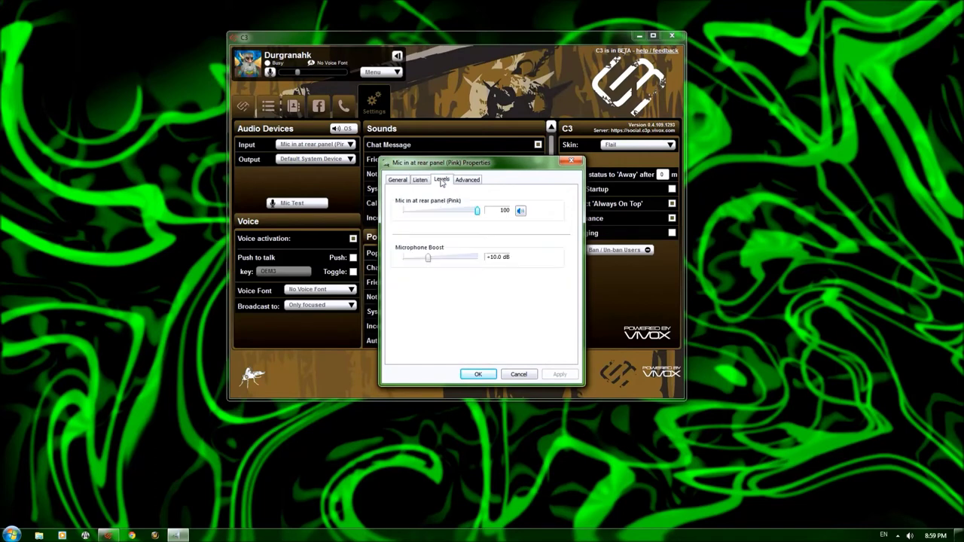
pyautogui.click(479, 375)
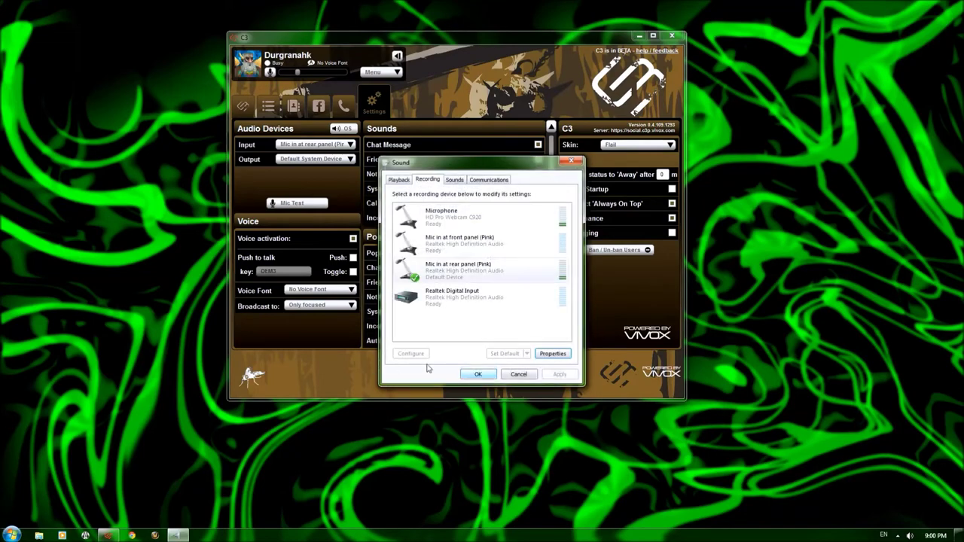
pyautogui.click(507, 376)
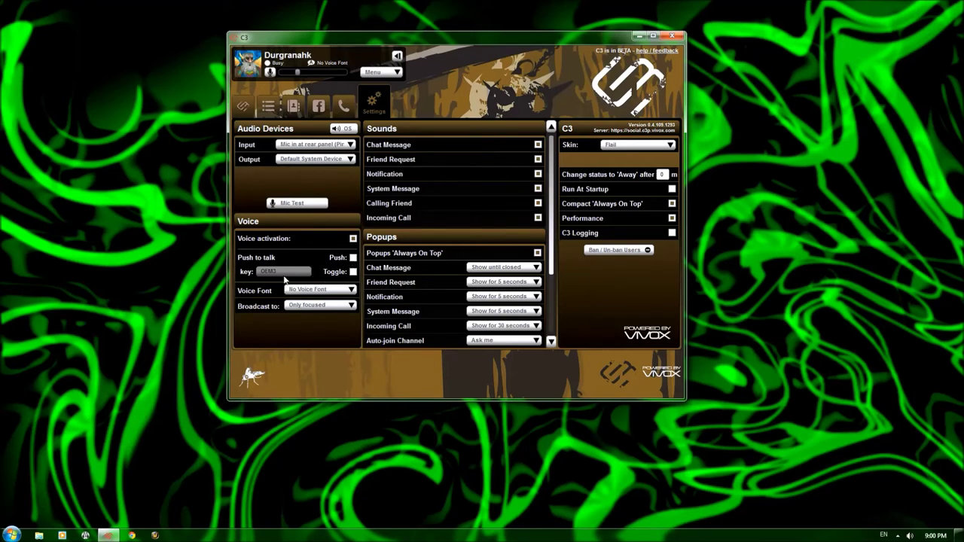
# Step: Enable toggle mode for push to talk, try F as its key, and set the key back to the grave accent (OEM3)
pyautogui.click(353, 272)
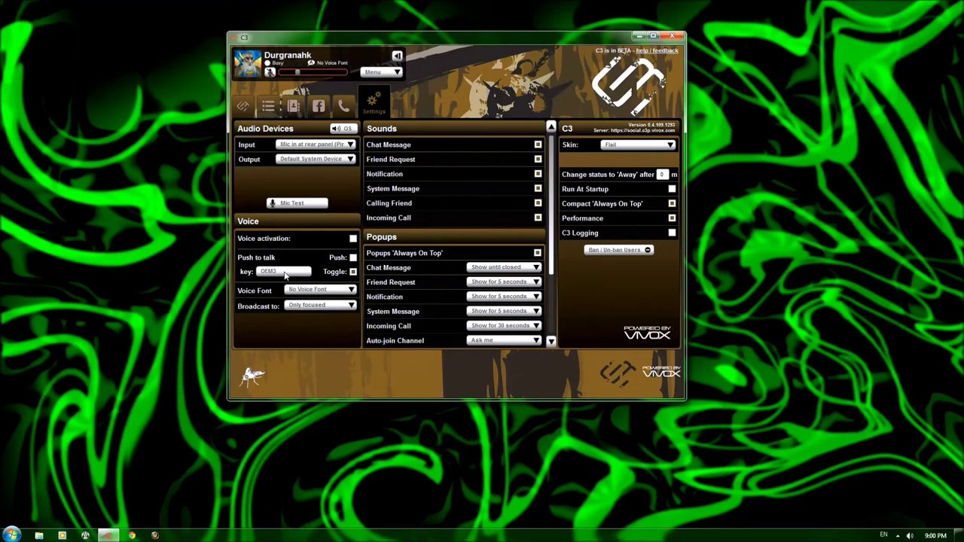
pyautogui.click(285, 273)
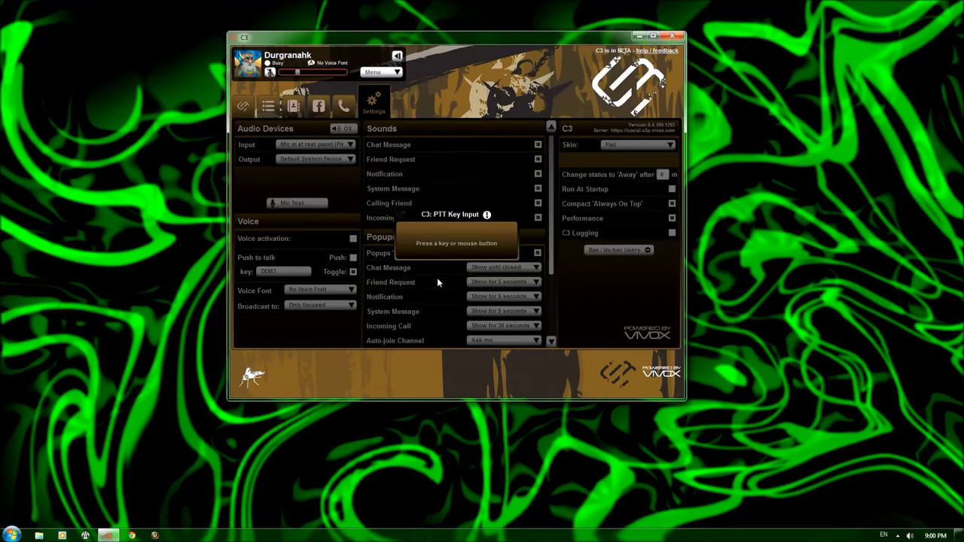
pyautogui.press('f')
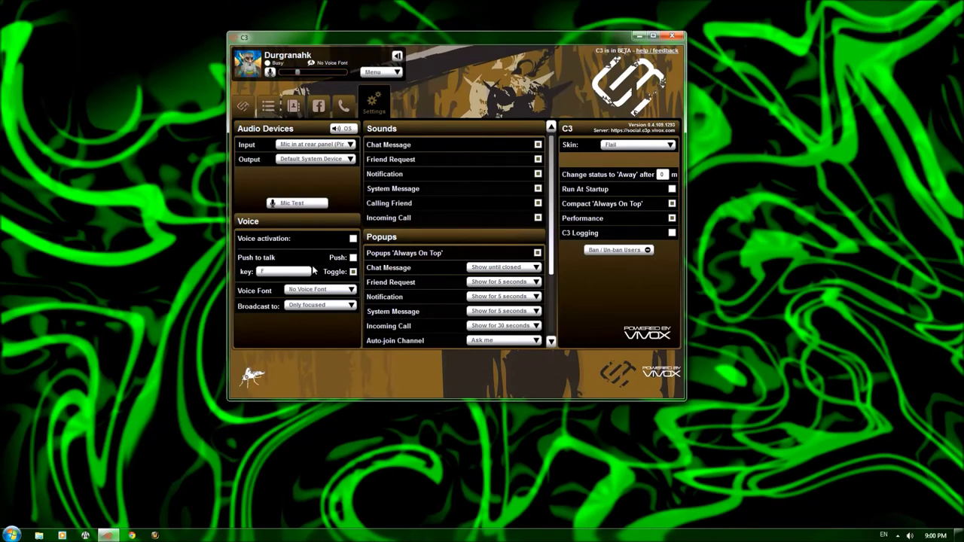
pyautogui.click(272, 75)
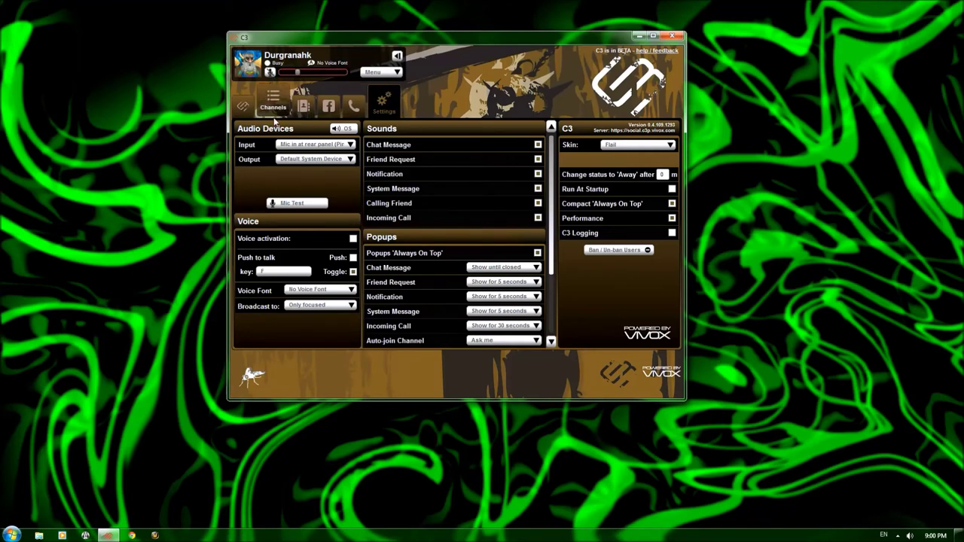
pyautogui.click(296, 272)
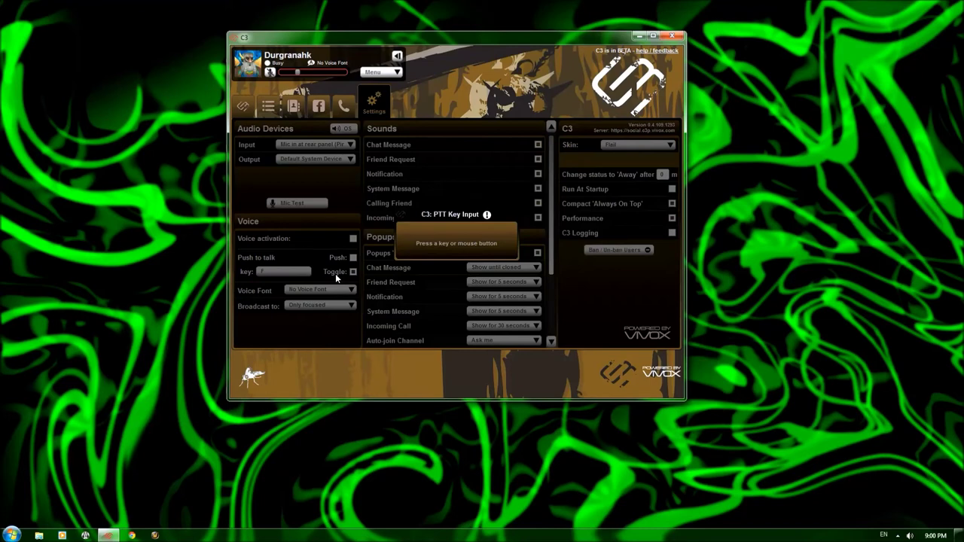
pyautogui.press('`')
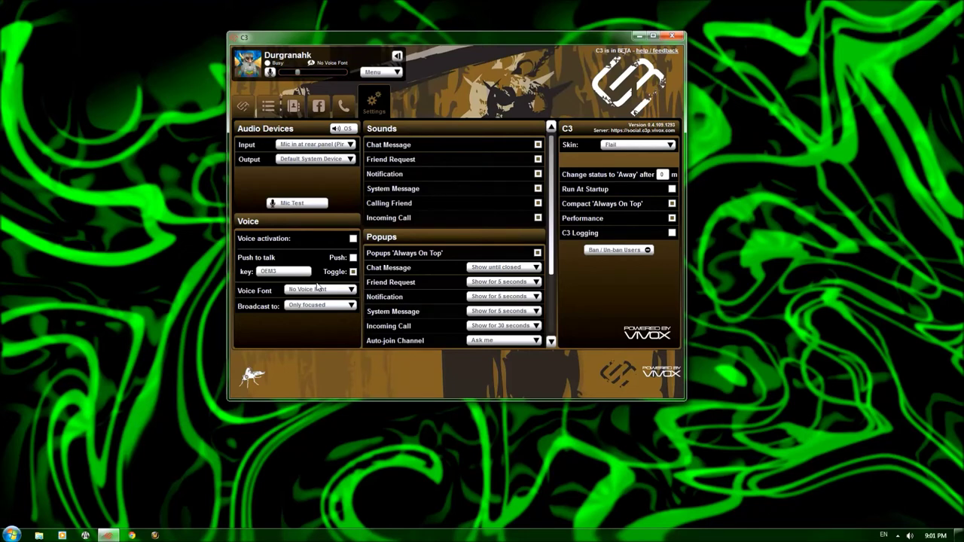
# Step: Try the Push mode of push to talk and switch back to voice activation
pyautogui.click(354, 258)
pyautogui.click(272, 74)
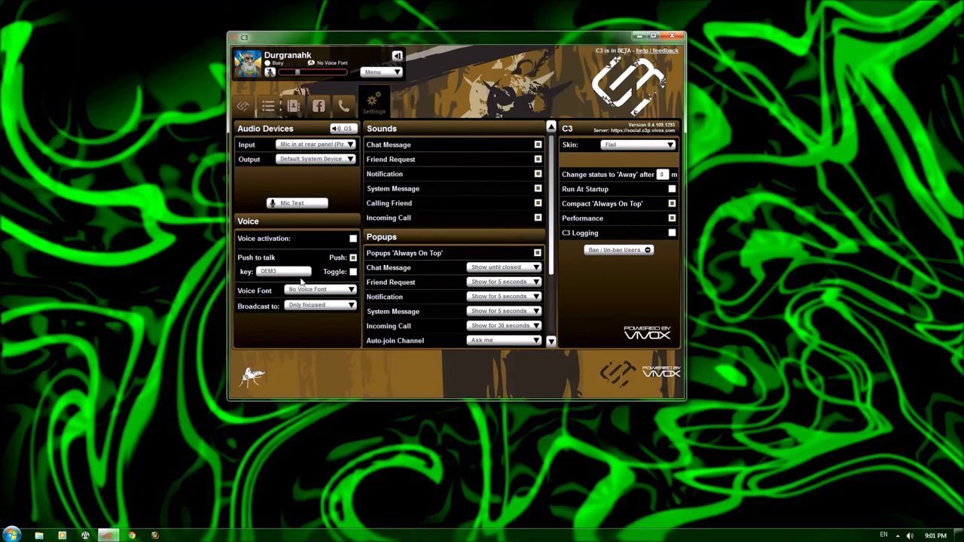
pyautogui.click(352, 238)
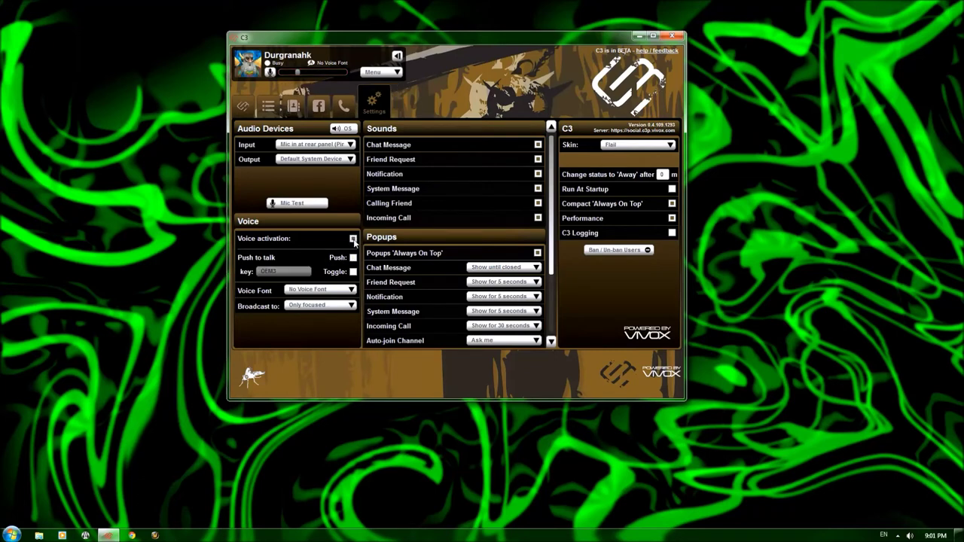
# Step: Show the available voice fonts without changing the choice, and set voice broadcasting to All joined channels
pyautogui.click(322, 291)
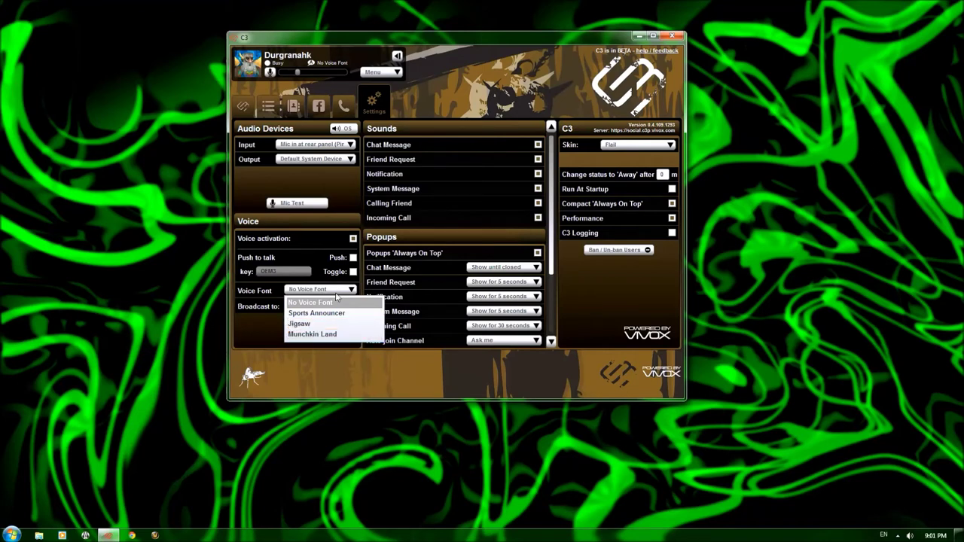
pyautogui.click(338, 292)
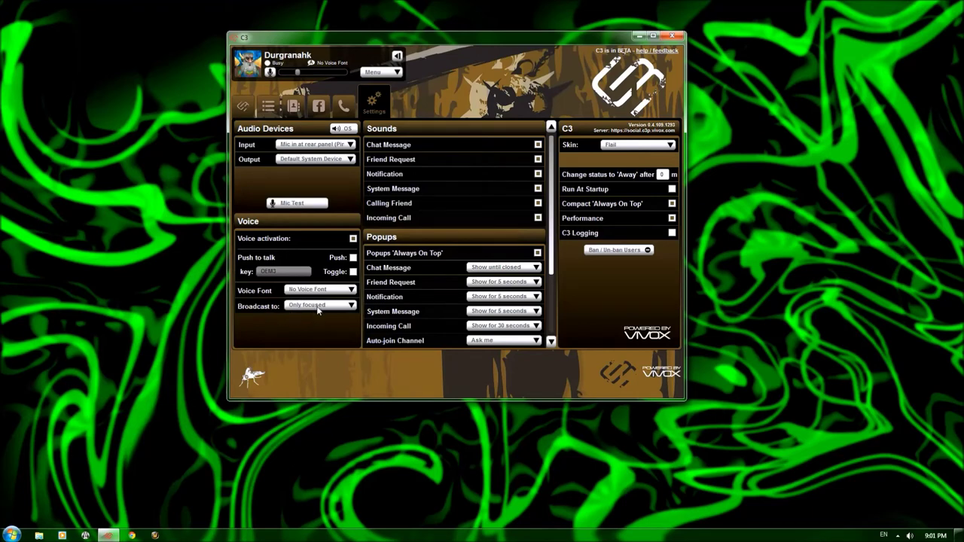
pyautogui.click(317, 306)
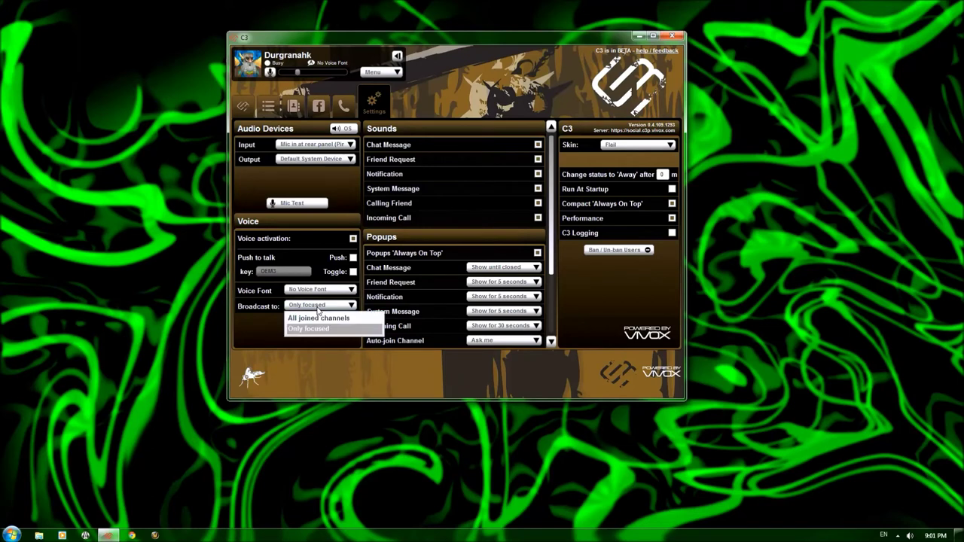
pyautogui.click(313, 320)
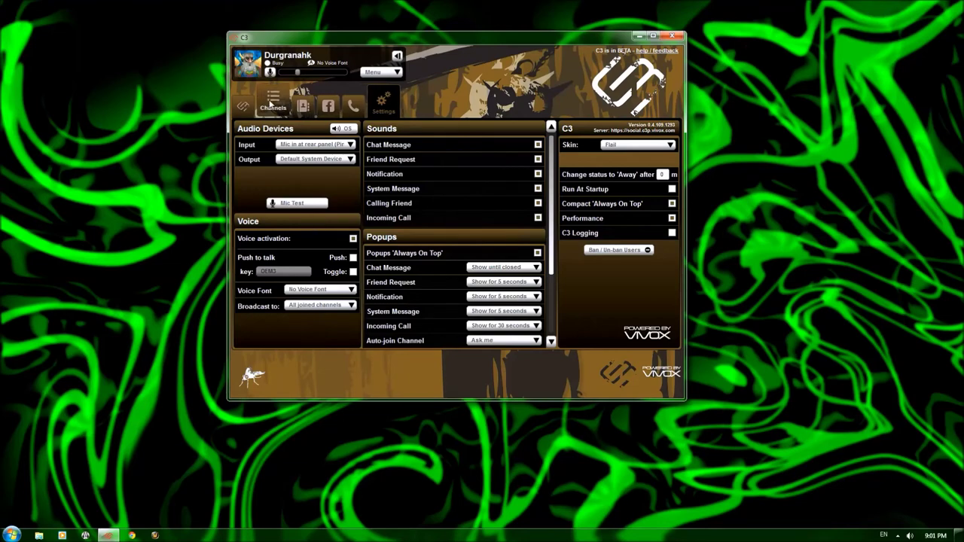
# Step: Join the Drakenfire - Bloodhoof channel from the list of own channels
pyautogui.click(271, 104)
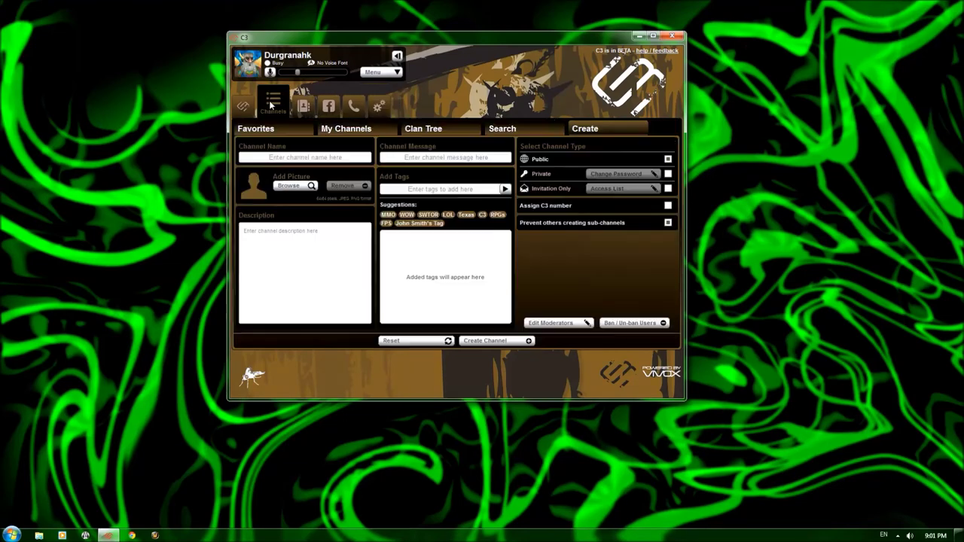
pyautogui.click(335, 133)
pyautogui.doubleClick(288, 168)
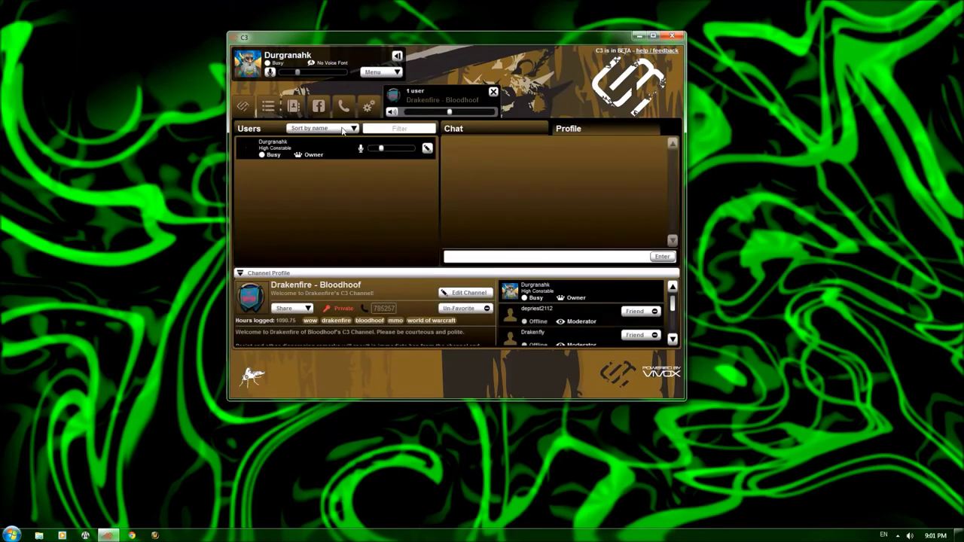
# Step: Join the Officer's Lounge channel while staying in the current one, and switch the focus back to Drakenfire - Bloodhoof
pyautogui.click(273, 108)
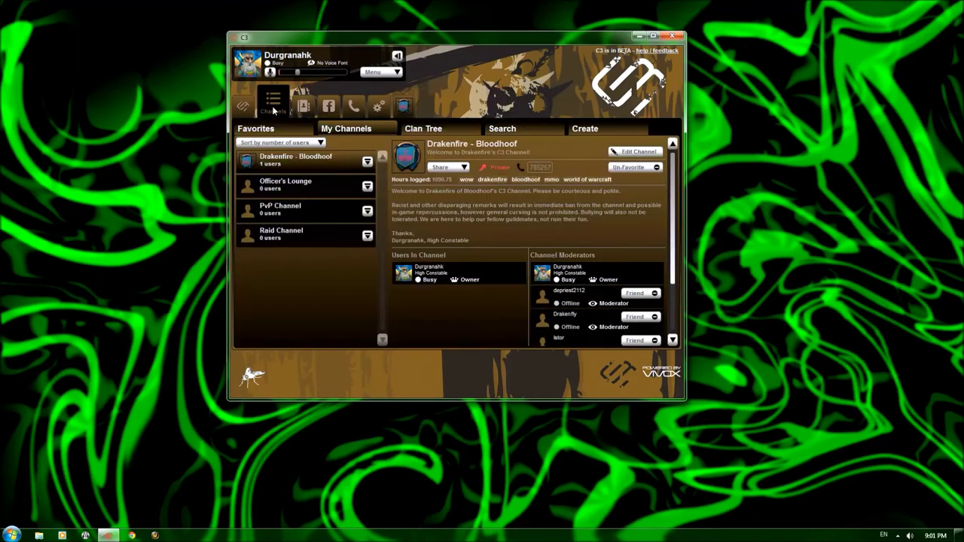
pyautogui.doubleClick(283, 193)
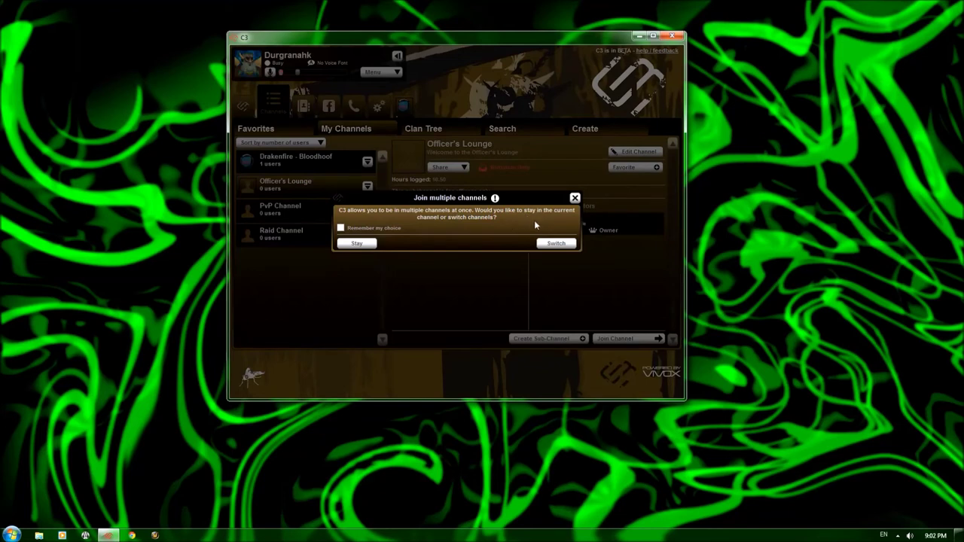
pyautogui.click(348, 244)
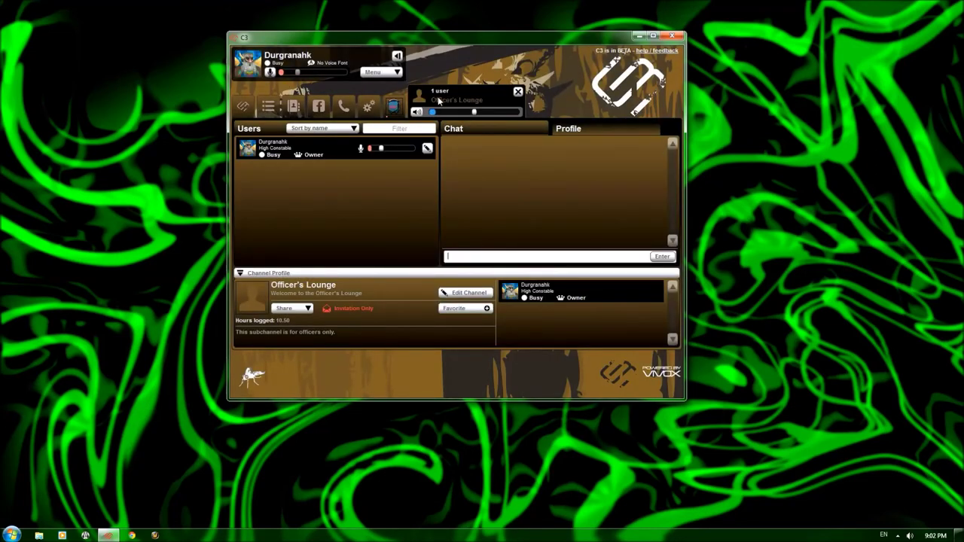
pyautogui.click(403, 109)
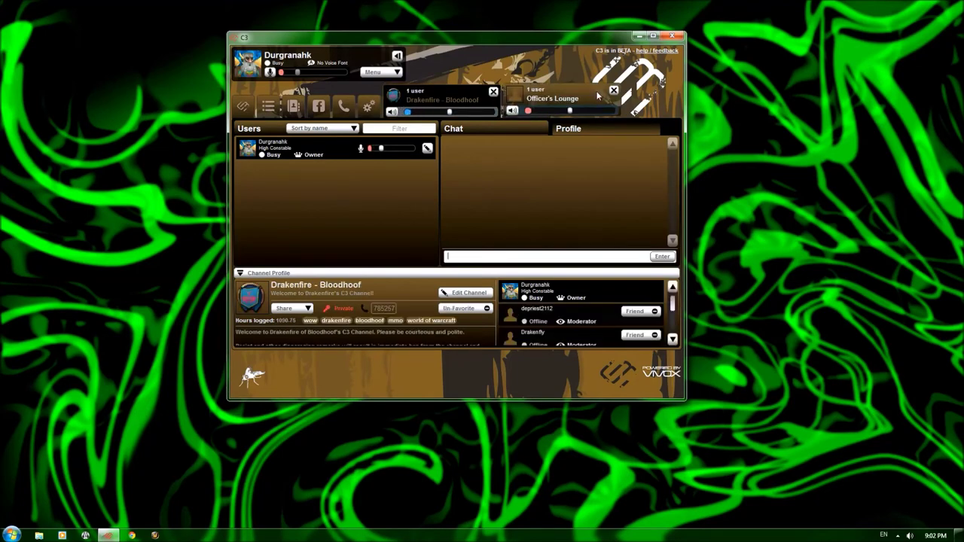
pyautogui.click(614, 91)
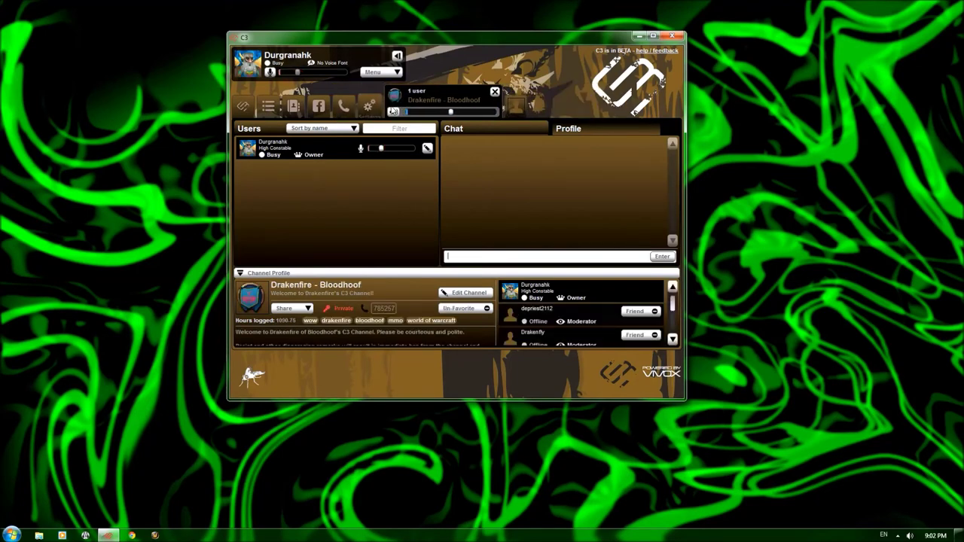
# Step: Return to the settings and set voice broadcasting to Only focused
pyautogui.click(368, 106)
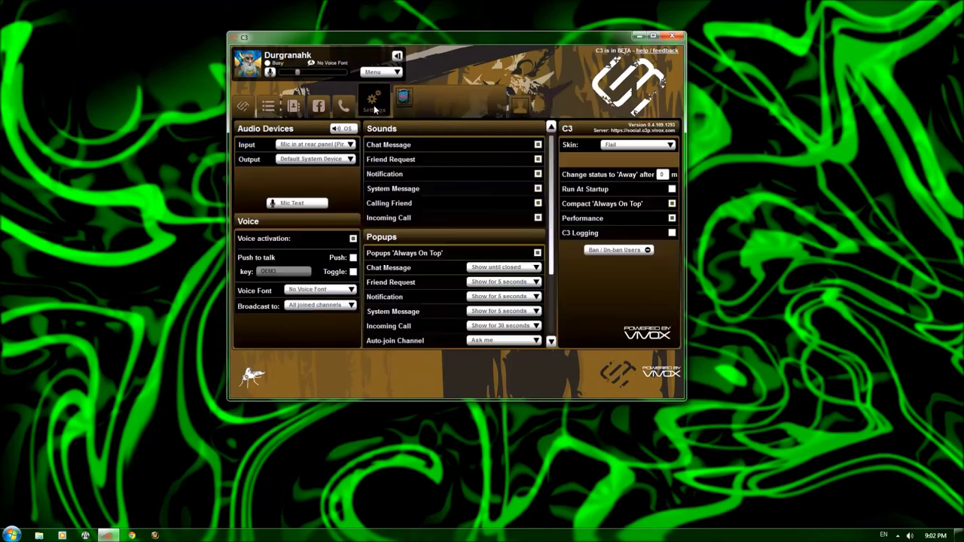
pyautogui.click(317, 306)
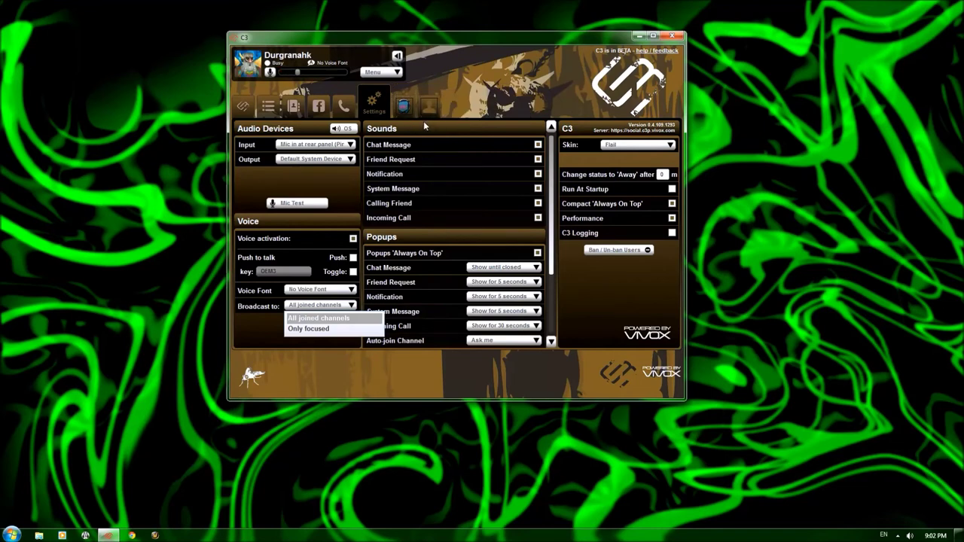
pyautogui.click(315, 330)
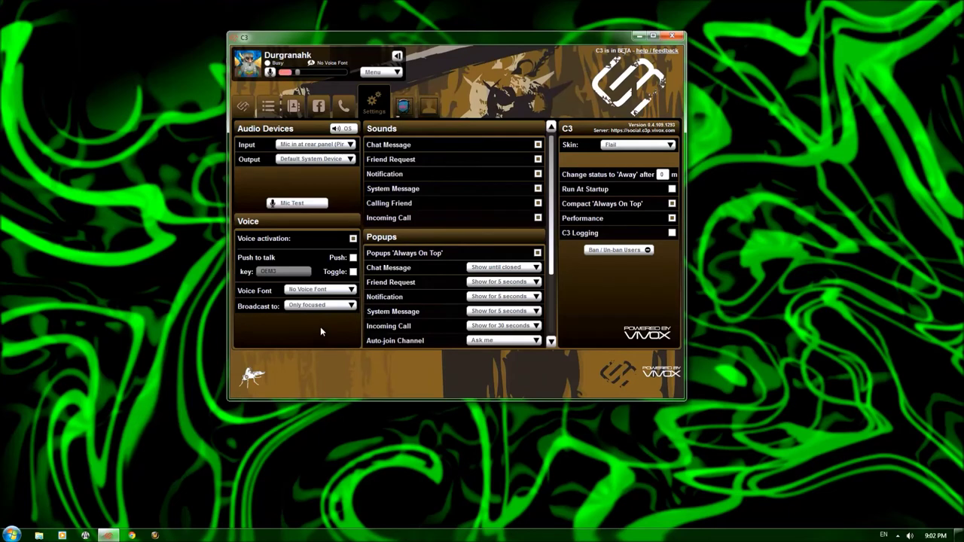
# Step: Leave both joined channels, Drakenfire - Bloodhoof and Officer's Lounge
pyautogui.moveTo(413, 99)
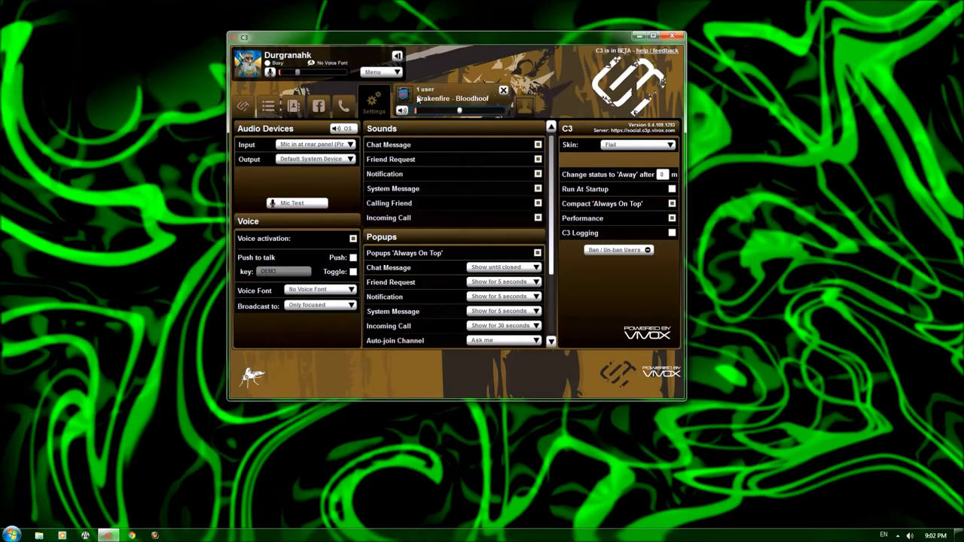
pyautogui.click(503, 91)
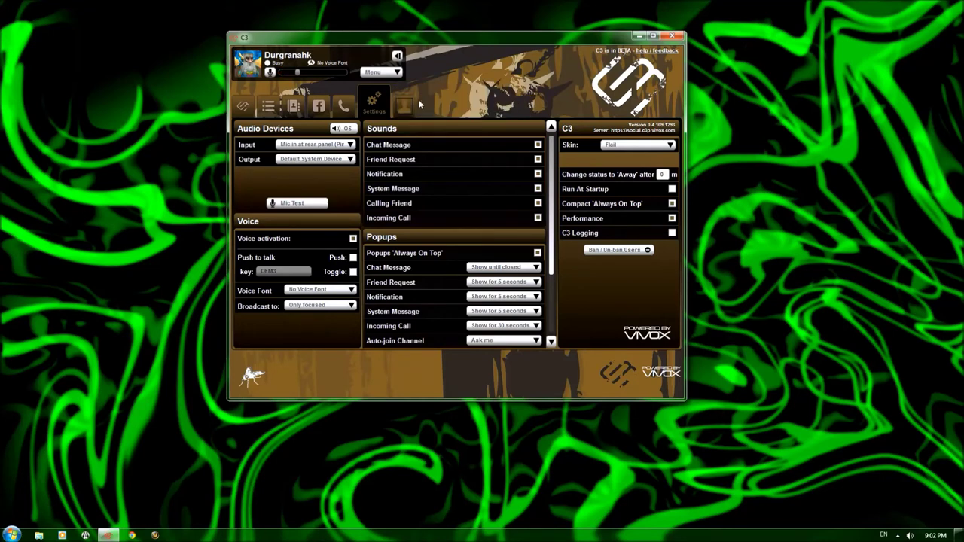
pyautogui.click(503, 92)
# Step: Review the popup and text-to-speech settings, and change the client's skin to Gunner
pyautogui.moveTo(550, 277); pyautogui.dragTo(553, 329)
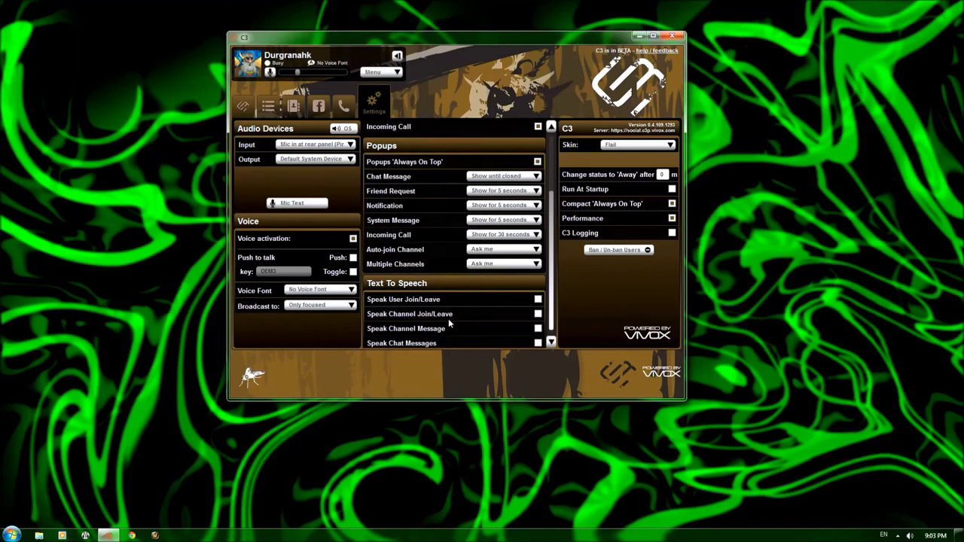
pyautogui.scroll(-1, 450, 288)
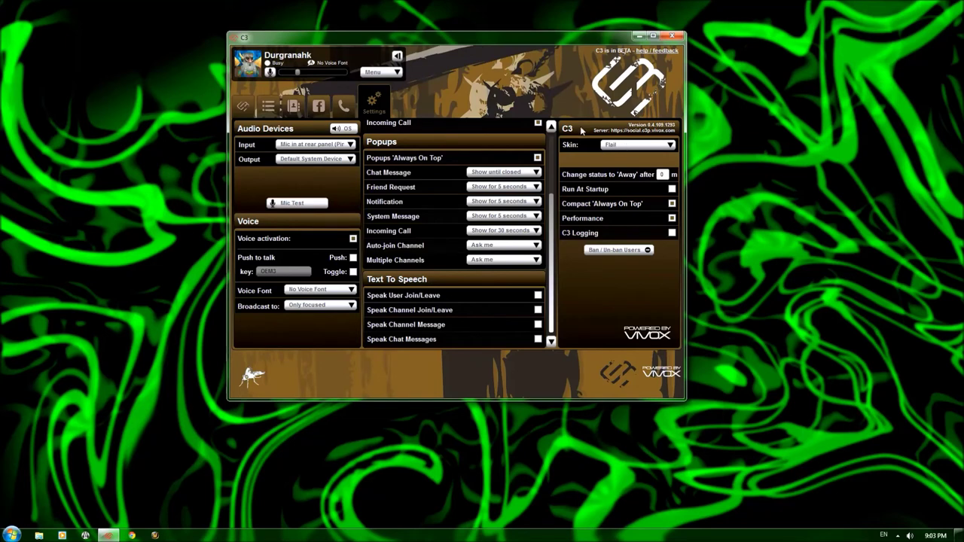
pyautogui.click(623, 146)
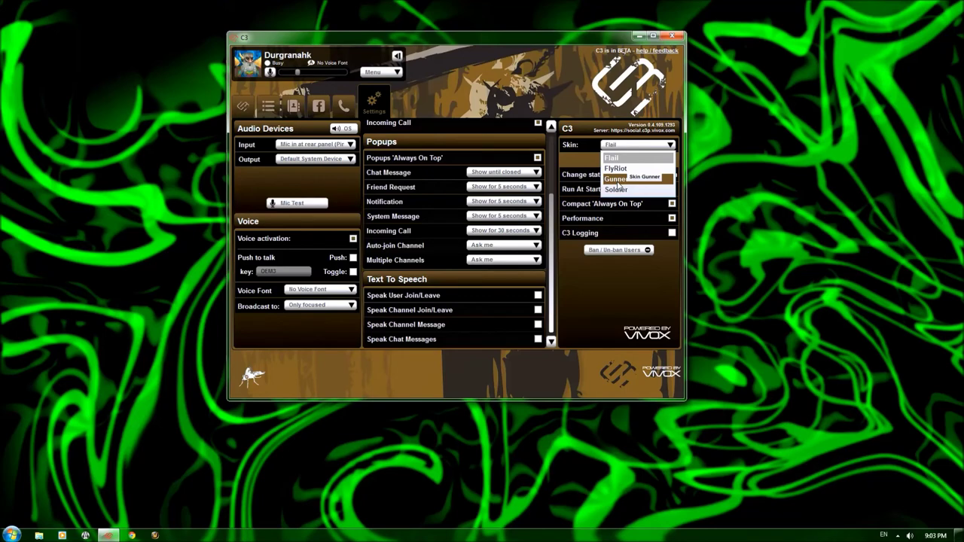
pyautogui.click(617, 179)
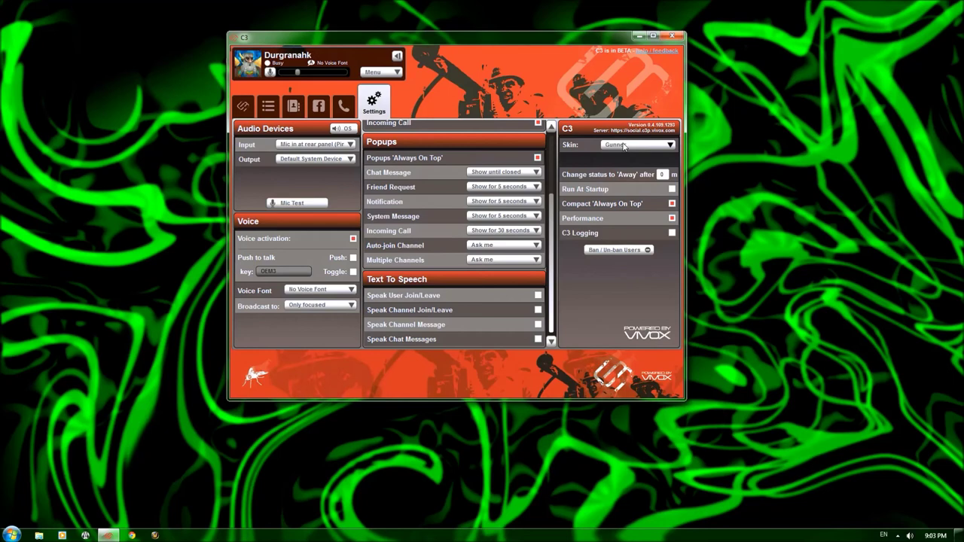
# Step: Try the FlyRiot and Soldier skins, and set the client's skin to Flail
pyautogui.click(624, 146)
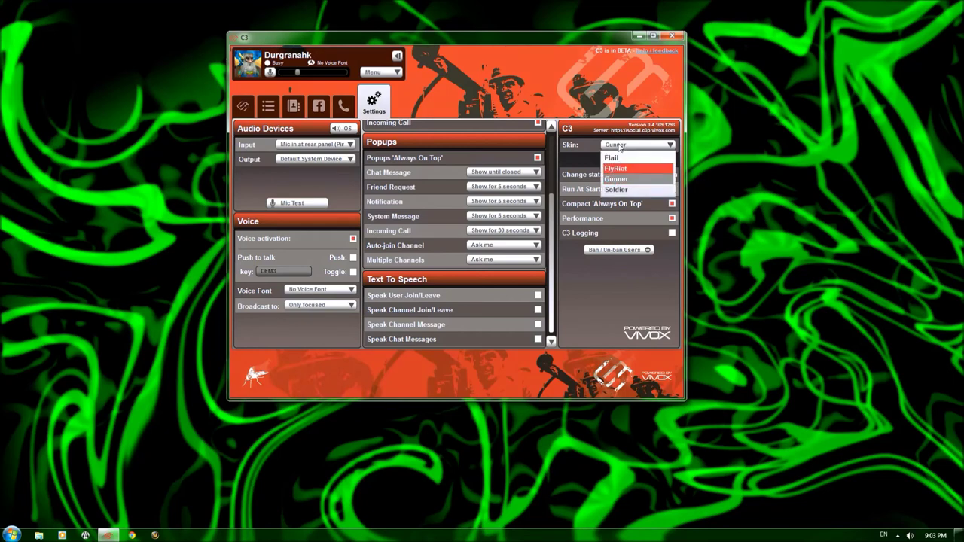
pyautogui.click(615, 168)
pyautogui.click(624, 144)
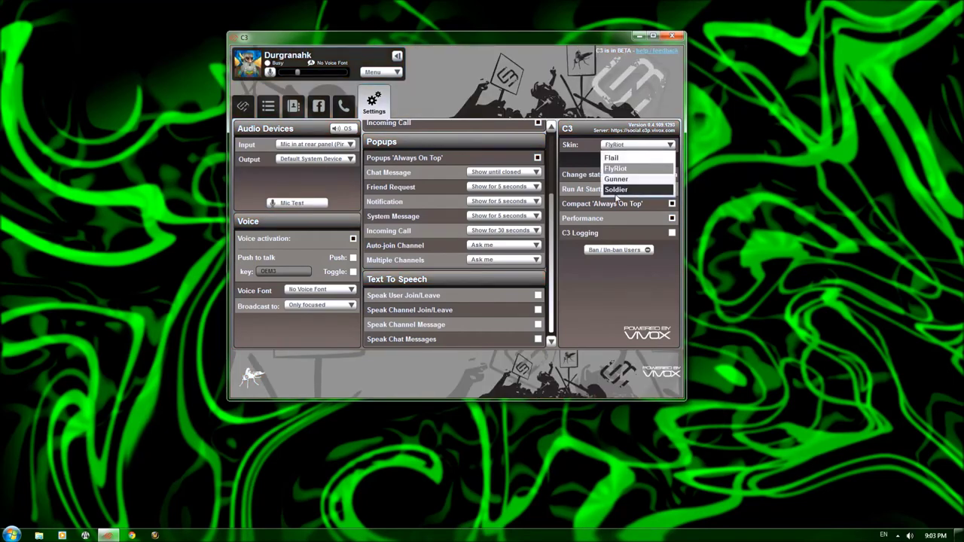
pyautogui.click(616, 190)
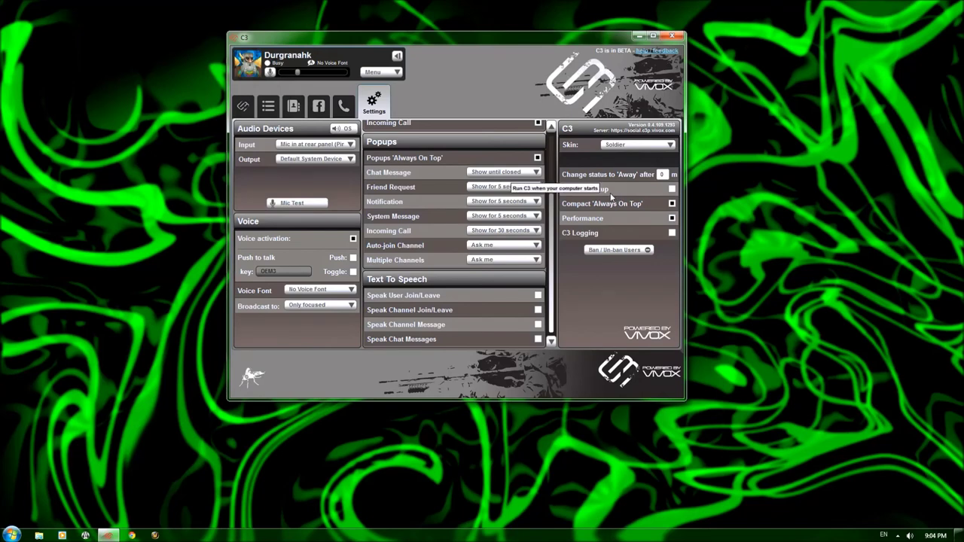
pyautogui.click(614, 146)
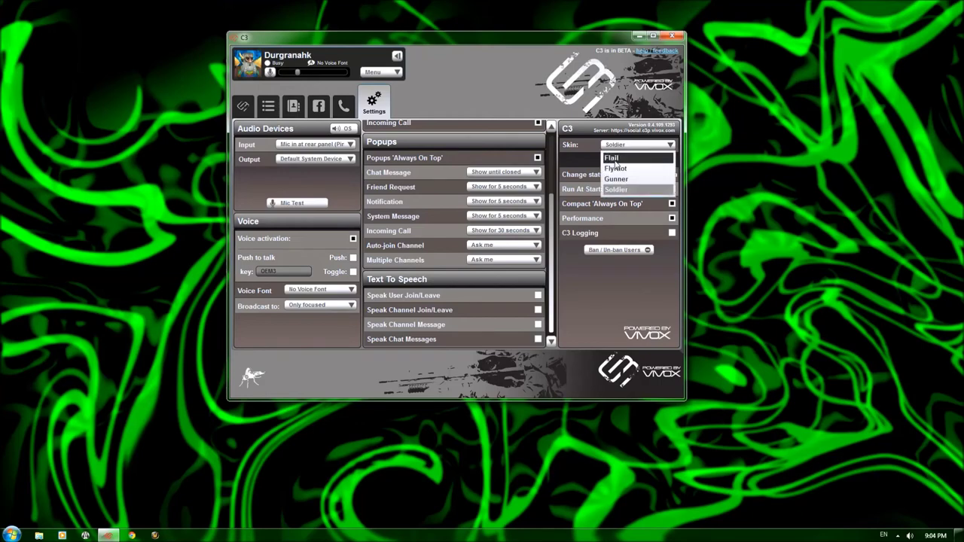
pyautogui.click(614, 158)
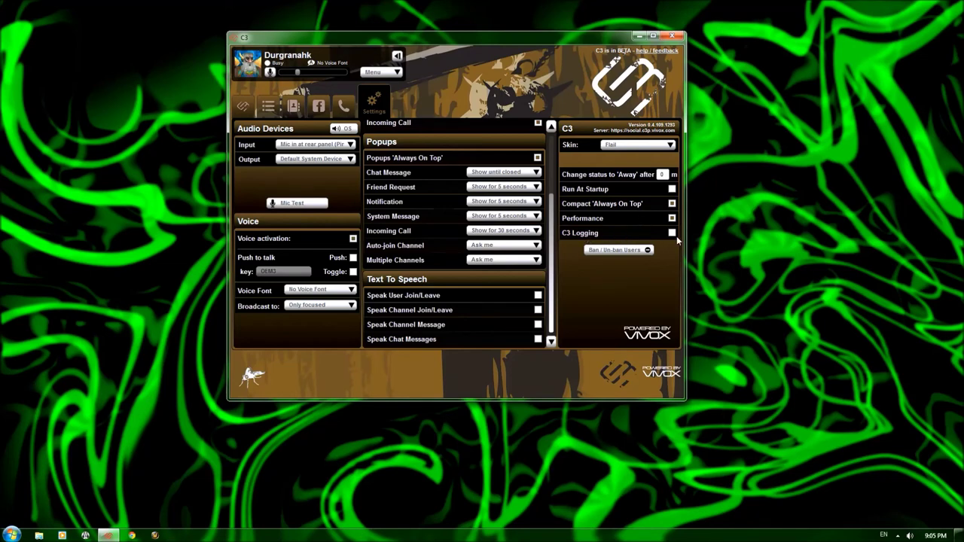
# Step: Check the description of the C3 Logging option, and view the Ban / Un-ban Users dialog without changing anything
pyautogui.moveTo(656, 236)
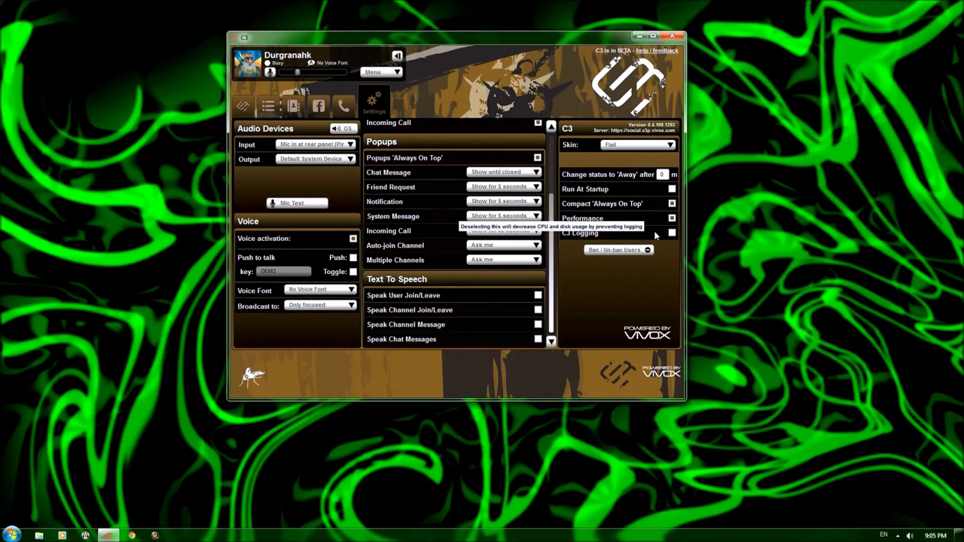
pyautogui.click(620, 250)
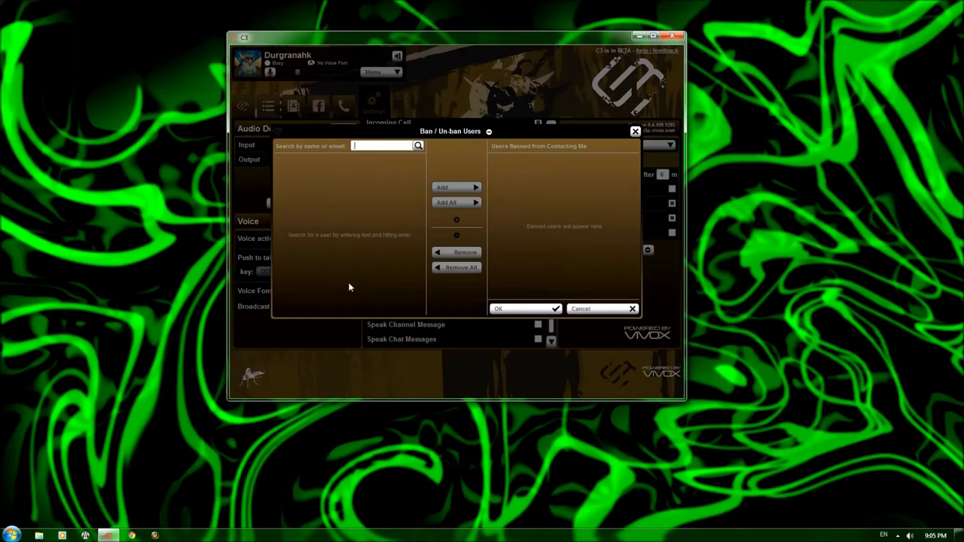
pyautogui.click(603, 309)
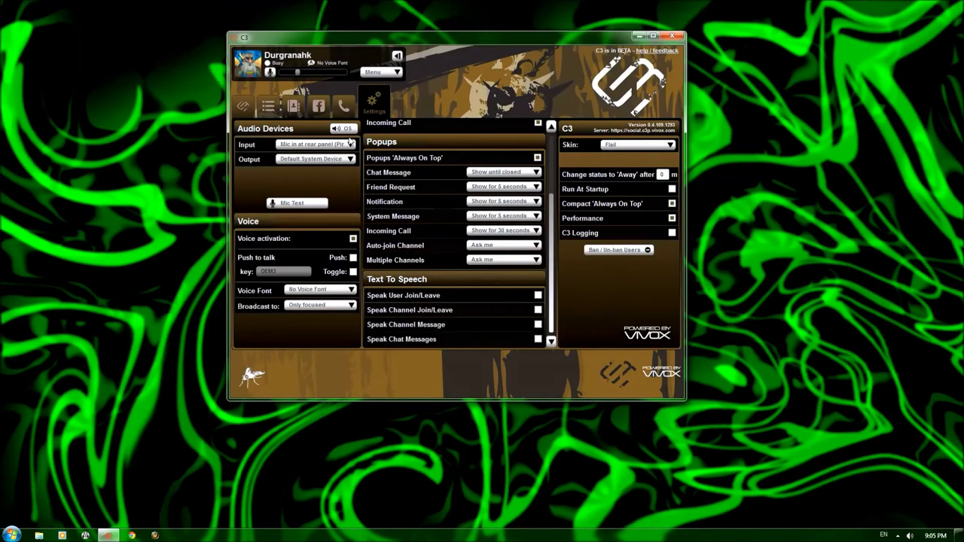
# Step: Join the Drakenfire - Bloodhoof channel from My Channels, and mute and unmute its audio
pyautogui.click(268, 113)
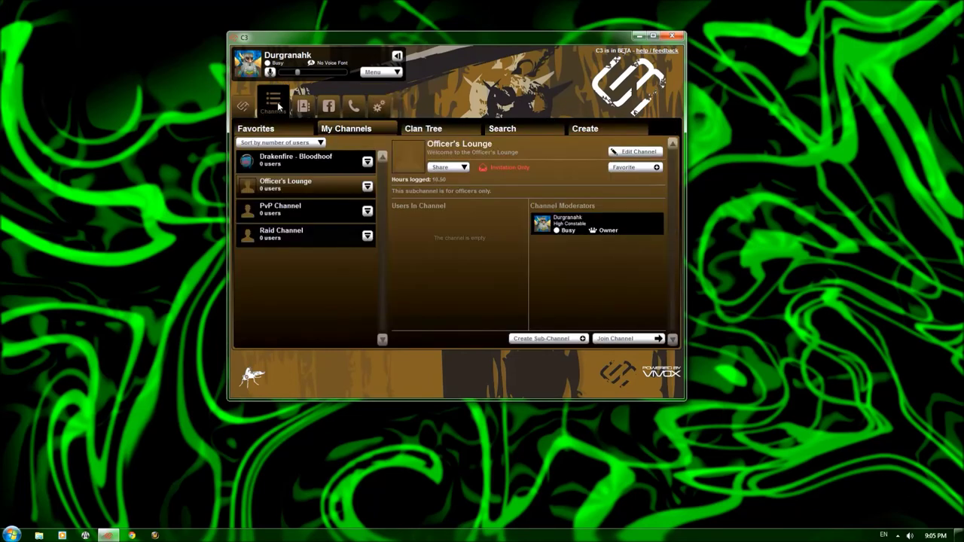
pyautogui.doubleClick(283, 169)
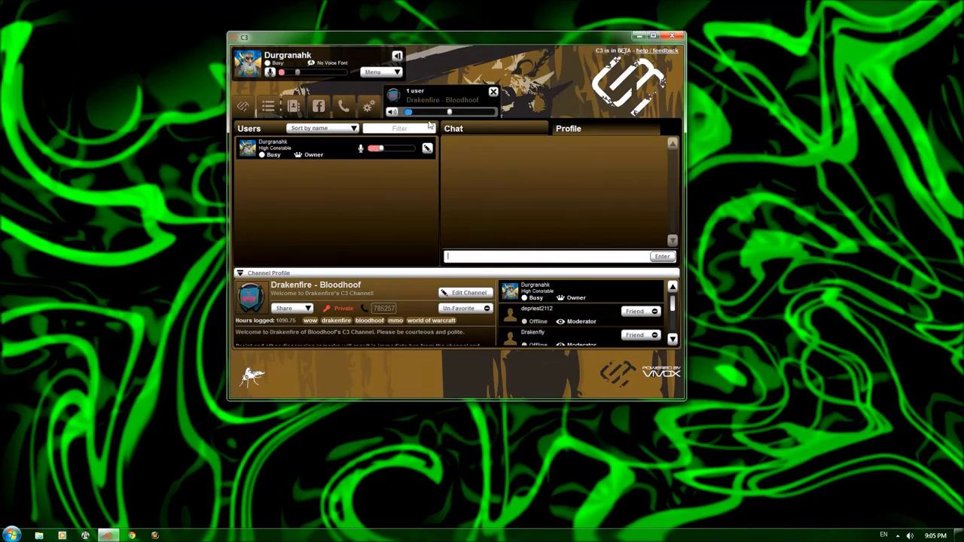
pyautogui.click(392, 111)
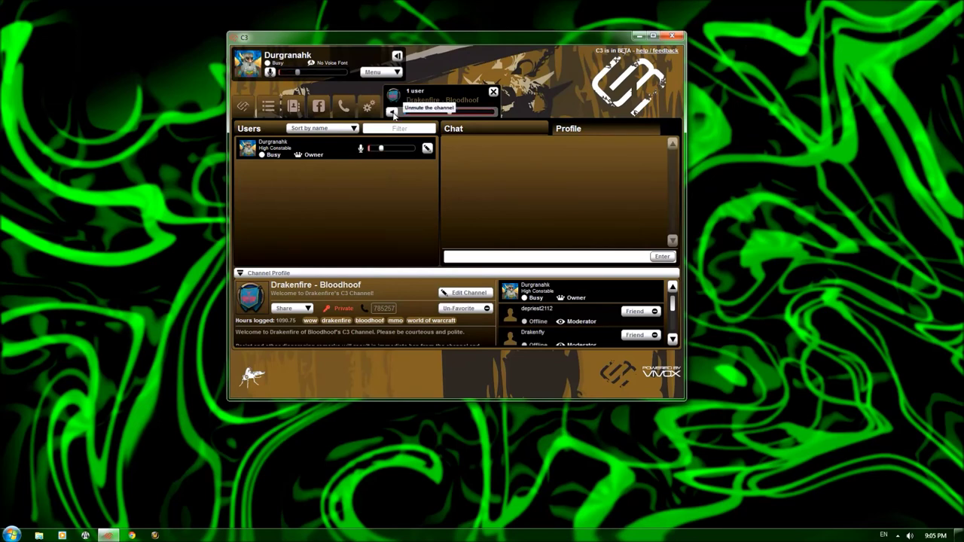
pyautogui.click(392, 111)
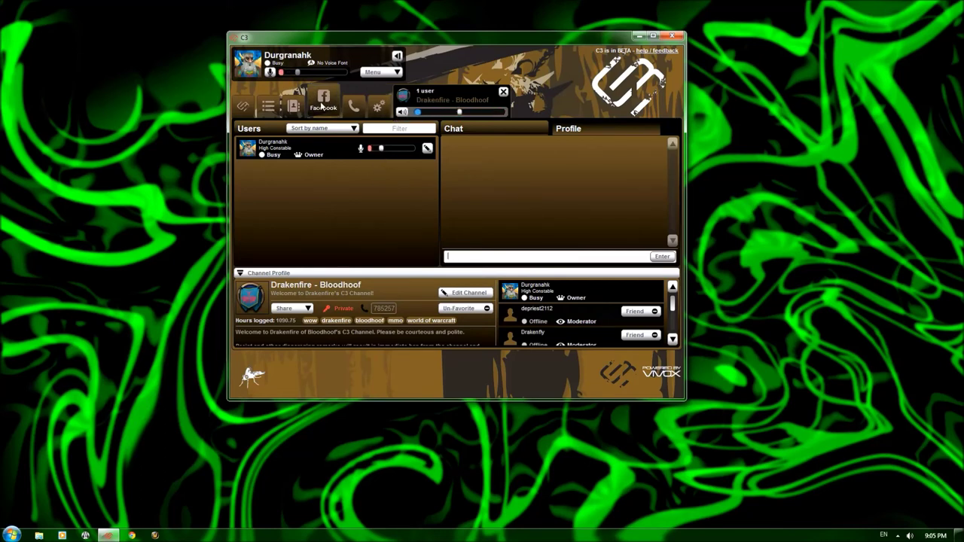
# Step: Examine the moderation options and the profile of the channel owner in the user list
pyautogui.rightClick(360, 152)
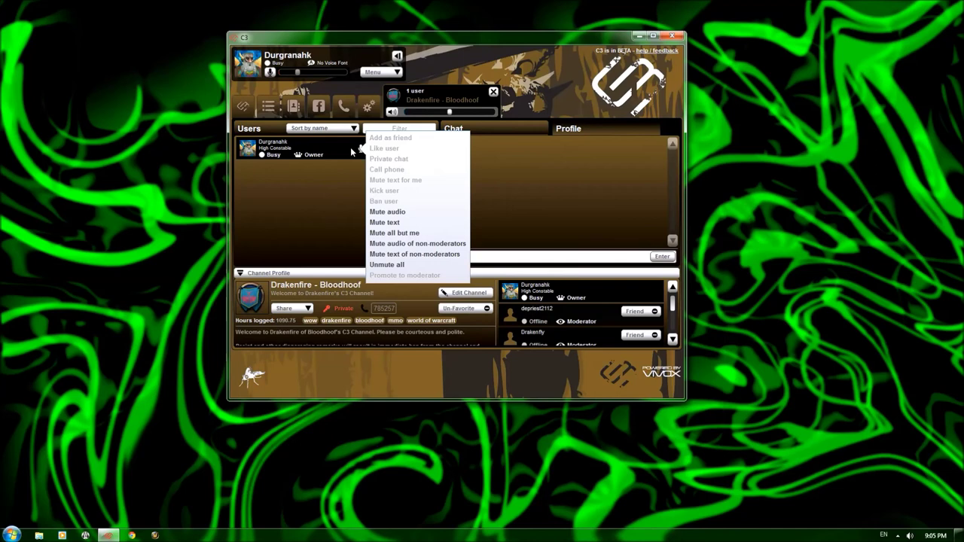
pyautogui.click(344, 144)
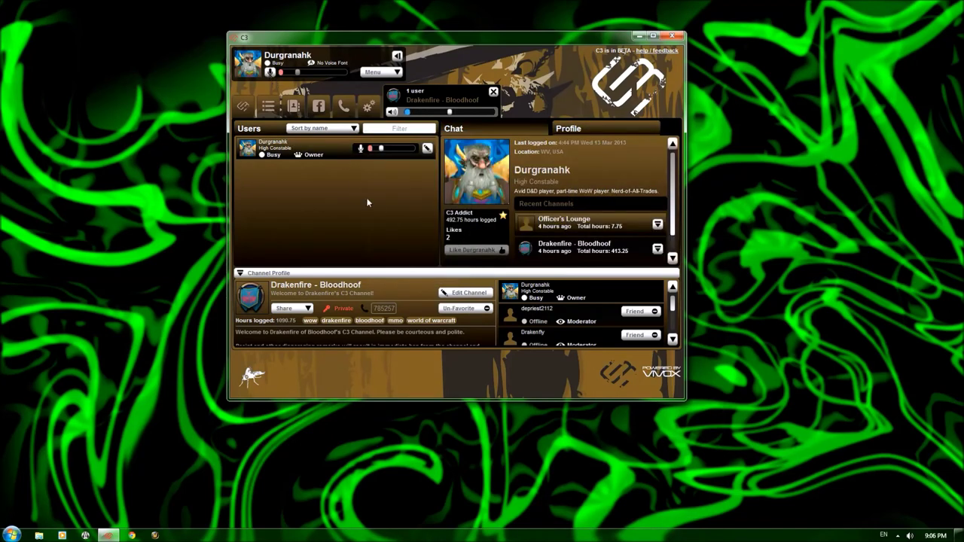
pyautogui.click(426, 149)
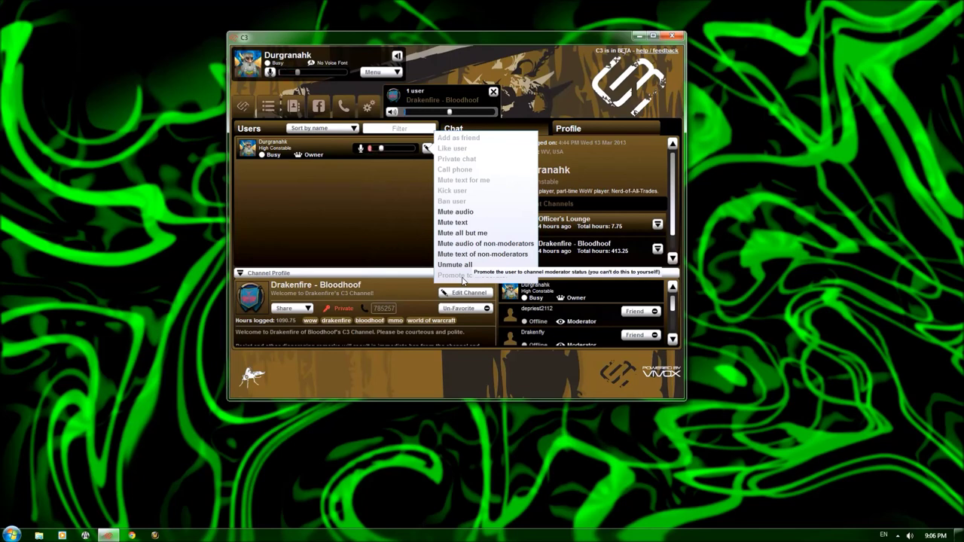
pyautogui.click(287, 194)
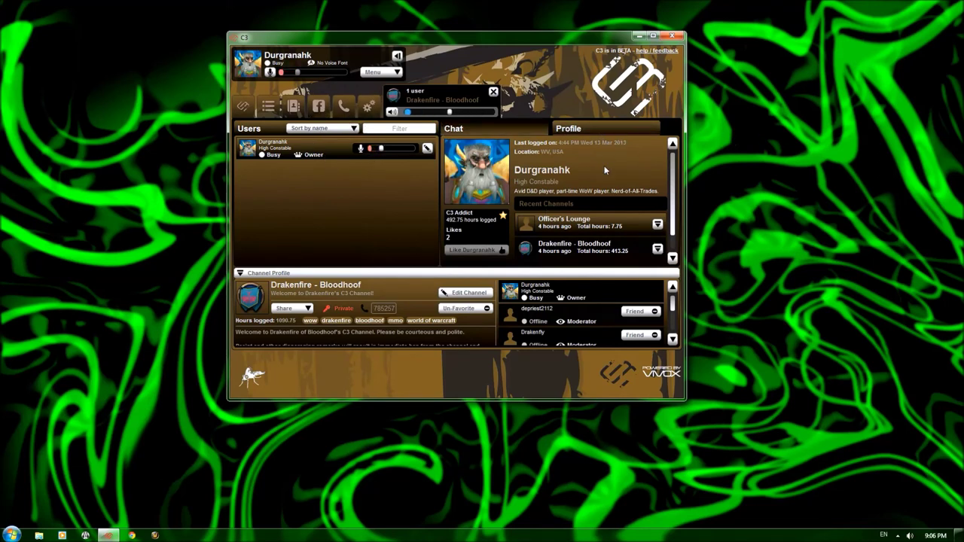
# Step: Switch from the user profile to the channel chat and send the message "dgherge"
pyautogui.click(528, 125)
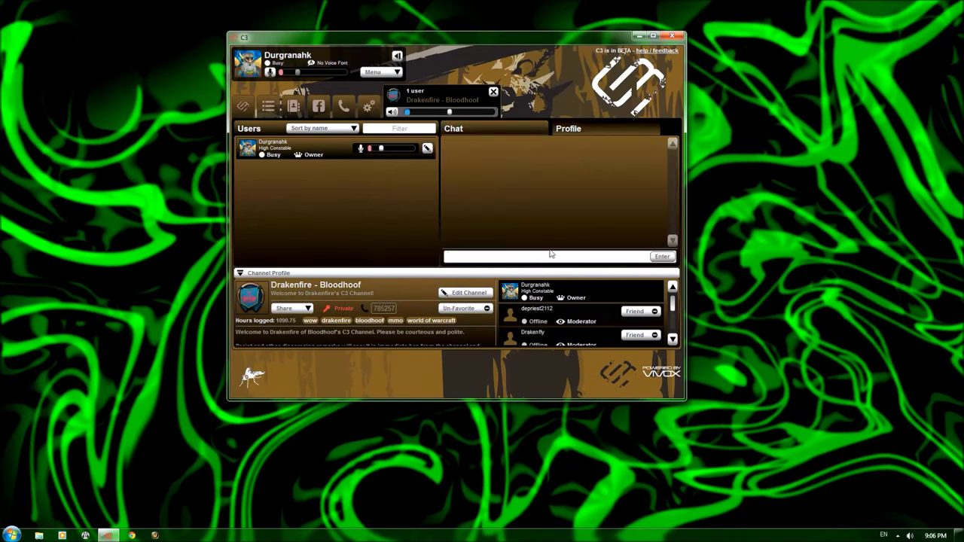
pyautogui.write('dgherge')
pyautogui.press('Return')
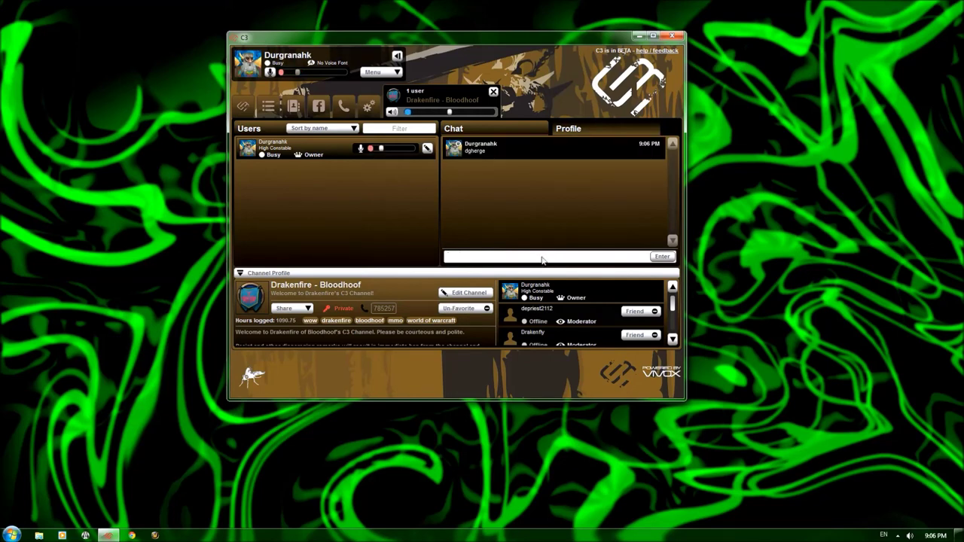
# Step: Copy the posted chat message and send "dgherge" to the channel a second time
pyautogui.rightClick(522, 147)
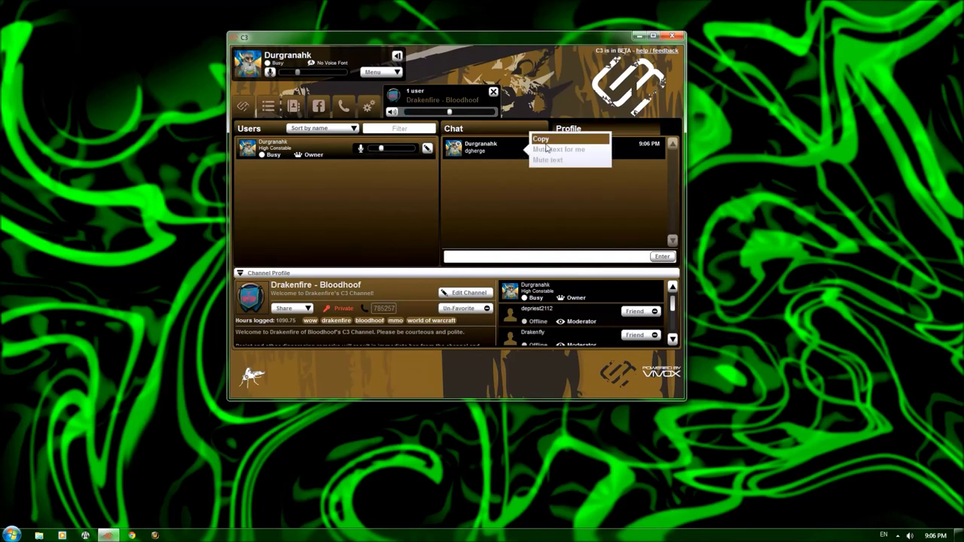
pyautogui.click(541, 140)
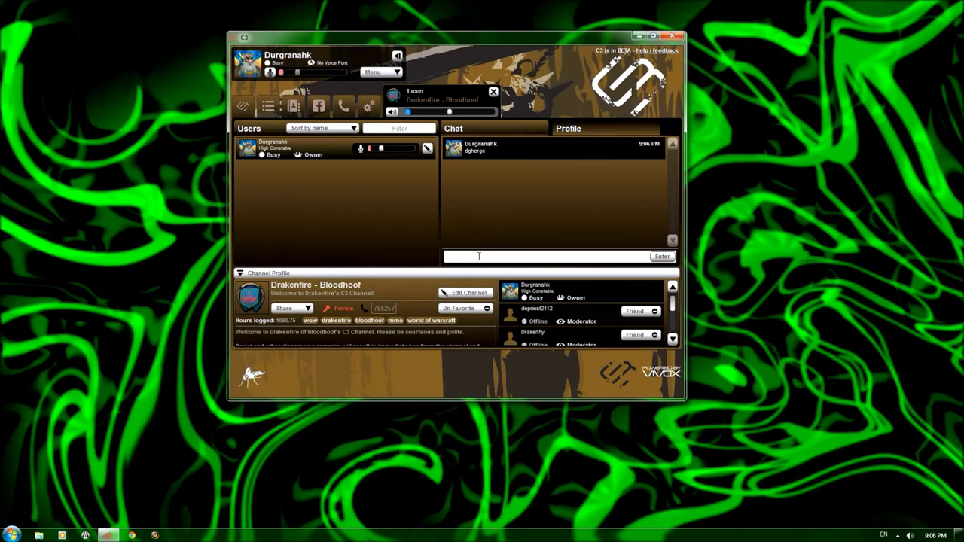
pyautogui.write('dgherge')
pyautogui.press('Return')
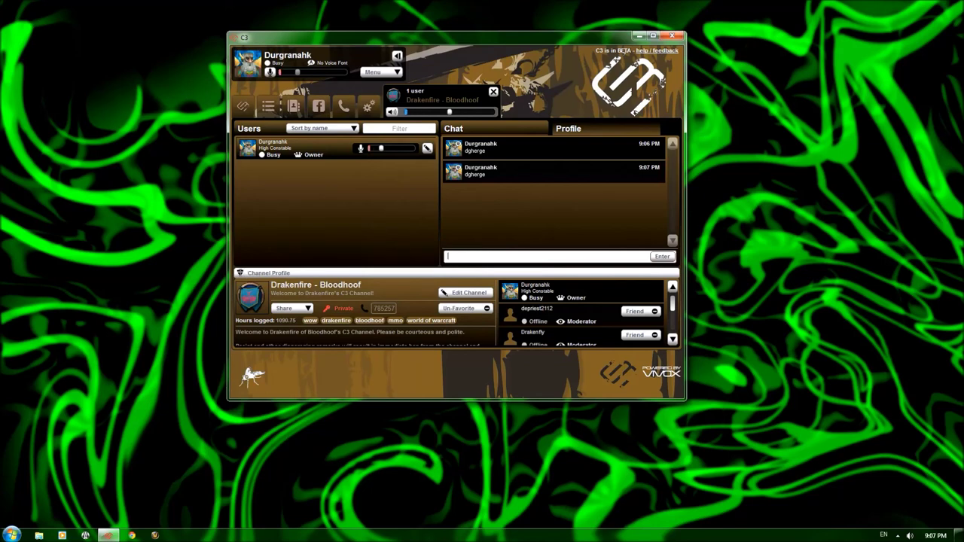
# Step: Collapse the channel profile section below the chat, and expand it again to view the channel description and moderators
pyautogui.click(240, 273)
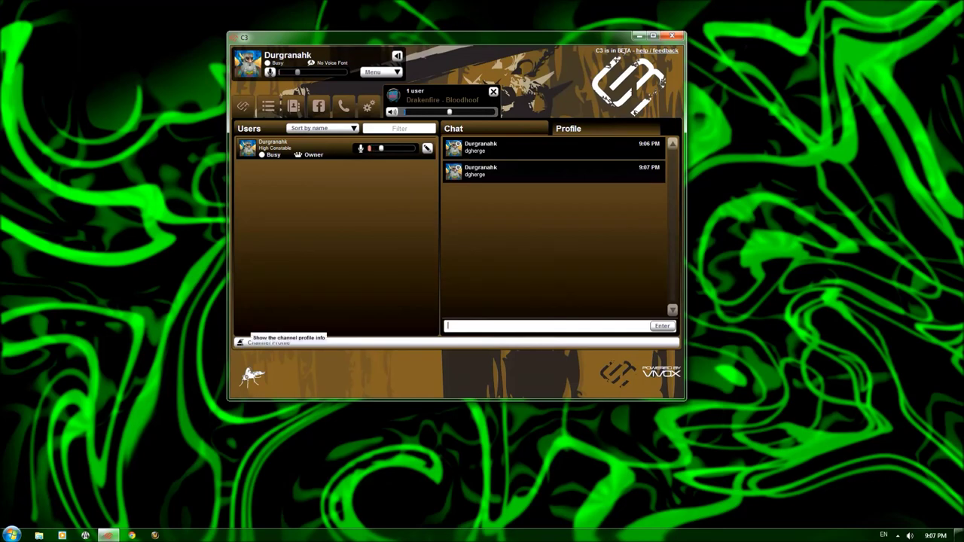
pyautogui.click(241, 341)
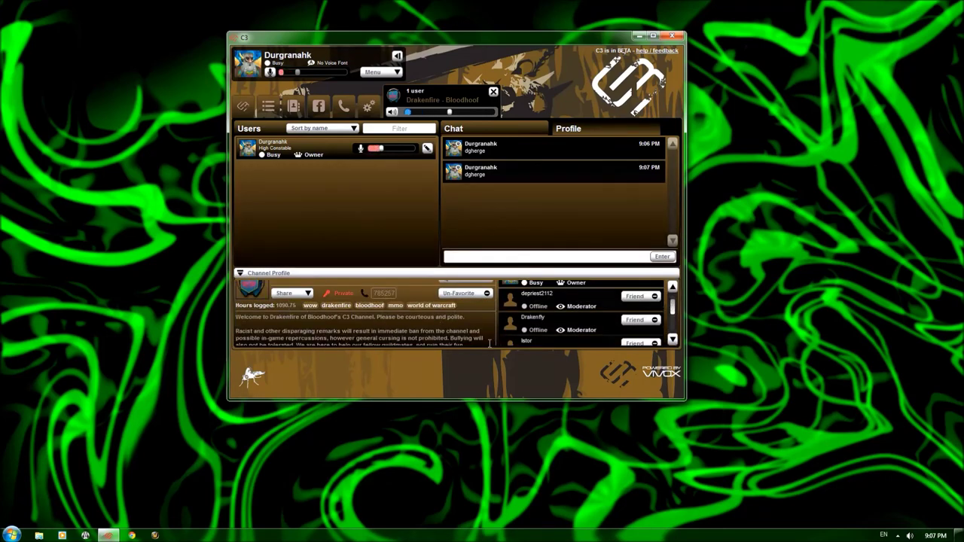